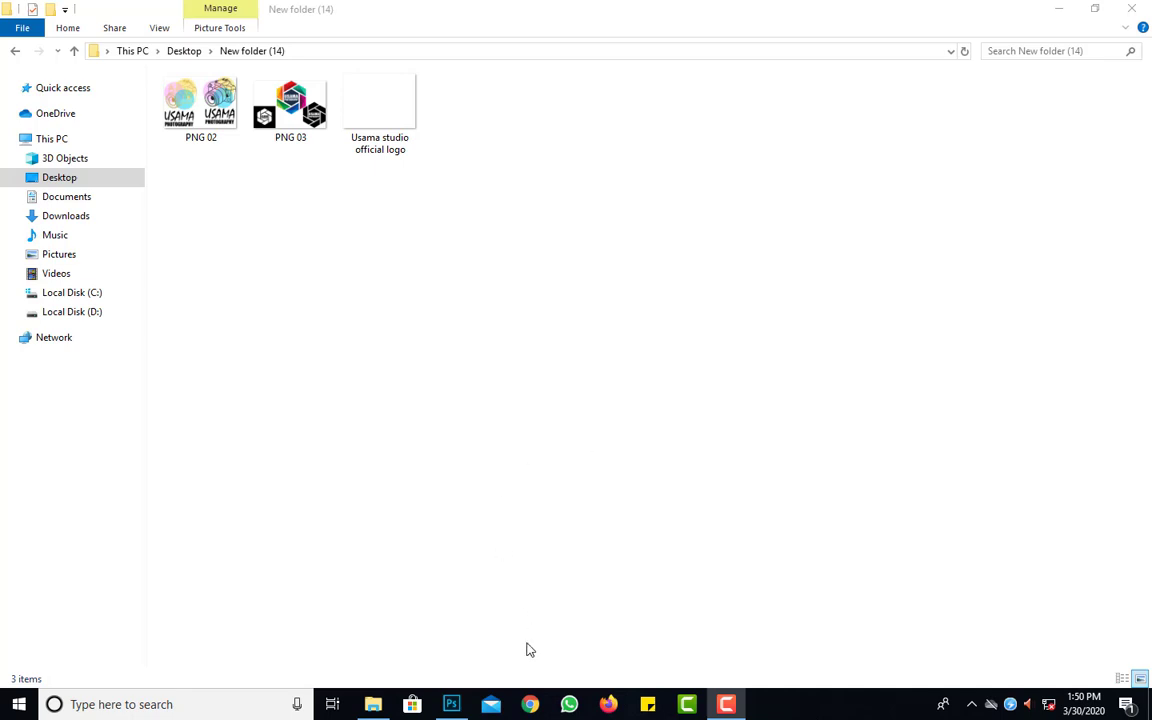
- Open the white camera logo PNG in Photoshop and hide the grid overlay
left_click(530, 650)
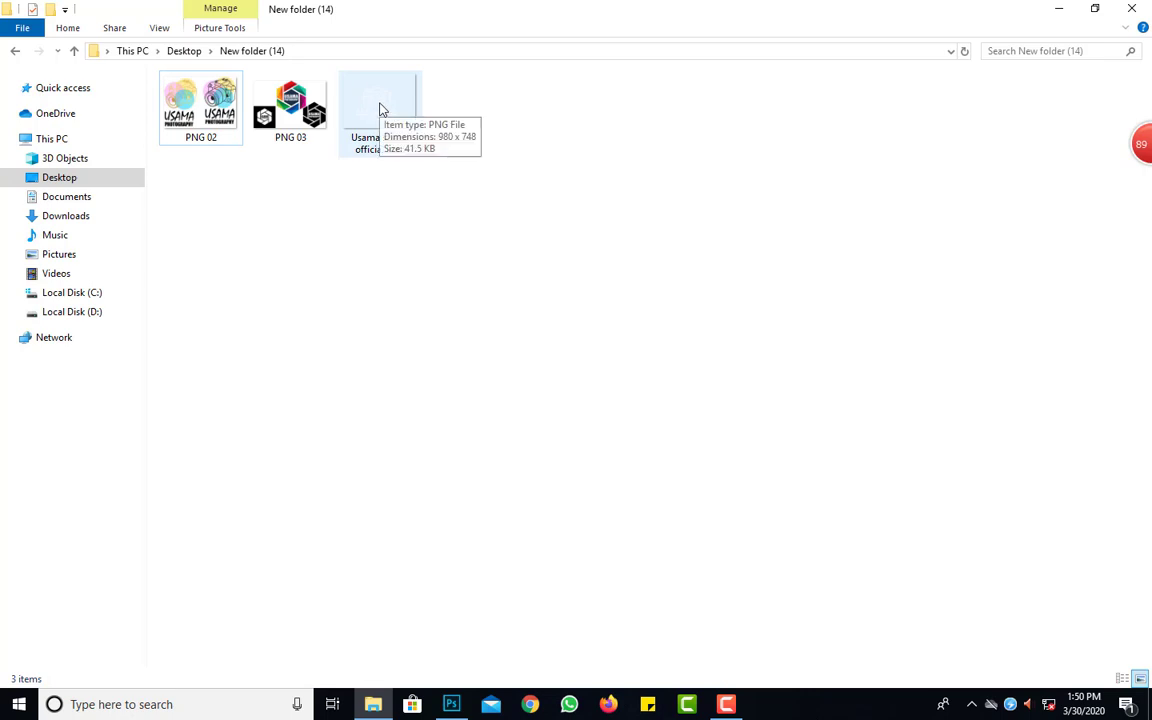
left_click_drag(380, 108, 478, 300)
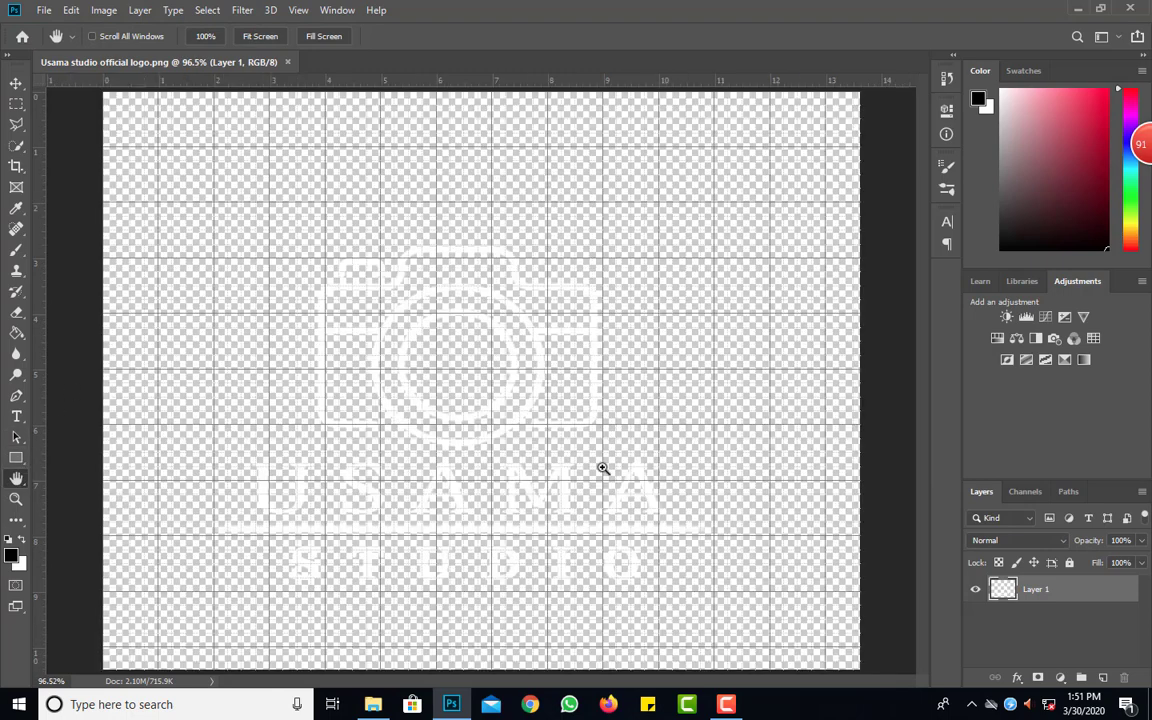
key("ctrl+apostrophe")
scroll(468, 524, "down", 2)
scroll(468, 524, "up", 1)
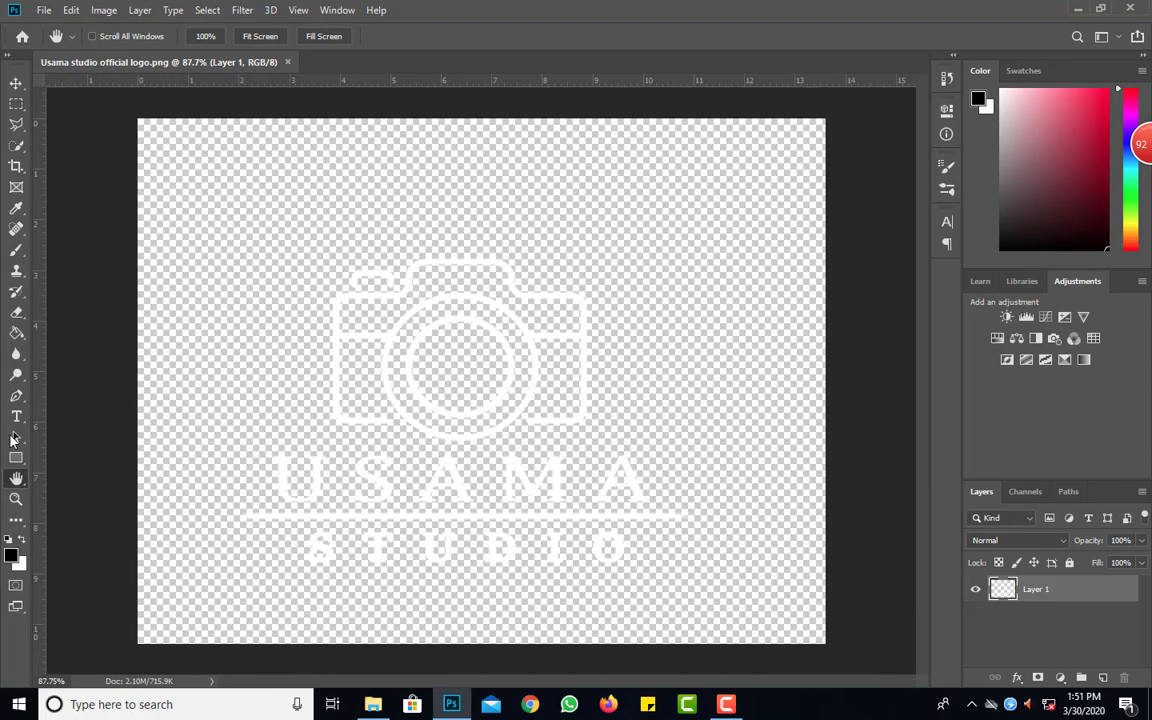
scroll(605, 497, "up", 1)
- Add Layer 2 beneath the logo layer and brush a soft black backdrop on it
left_click(1102, 677)
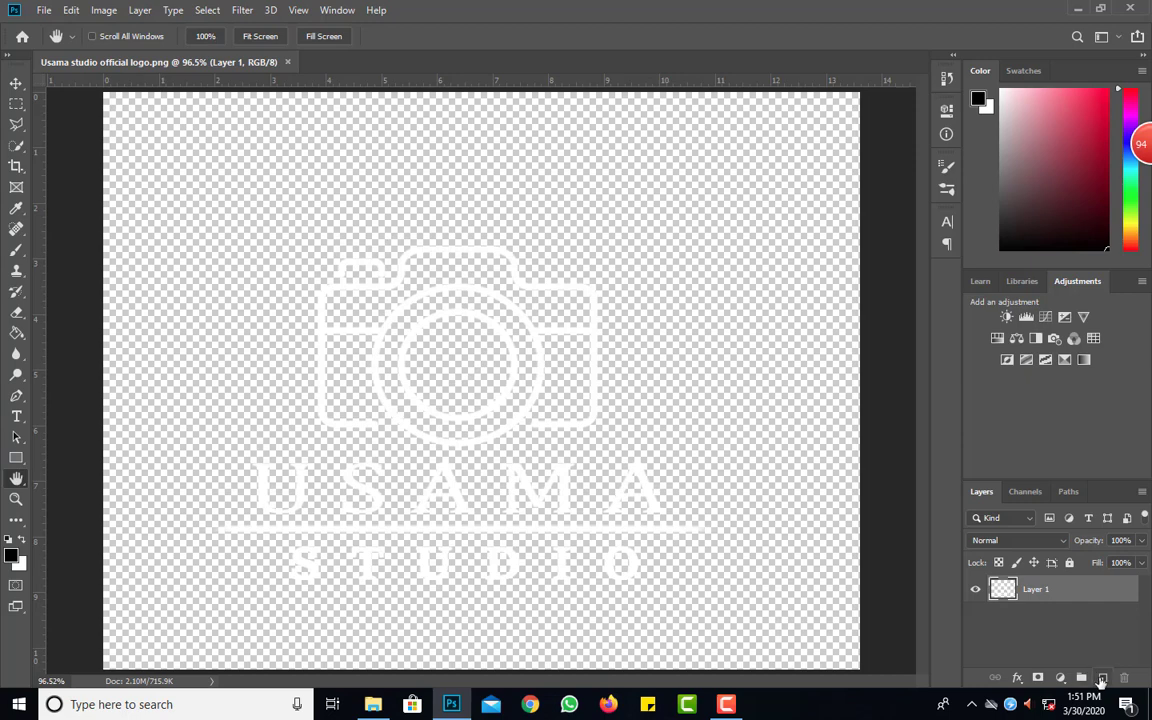
left_click_drag(1048, 597, 1047, 628)
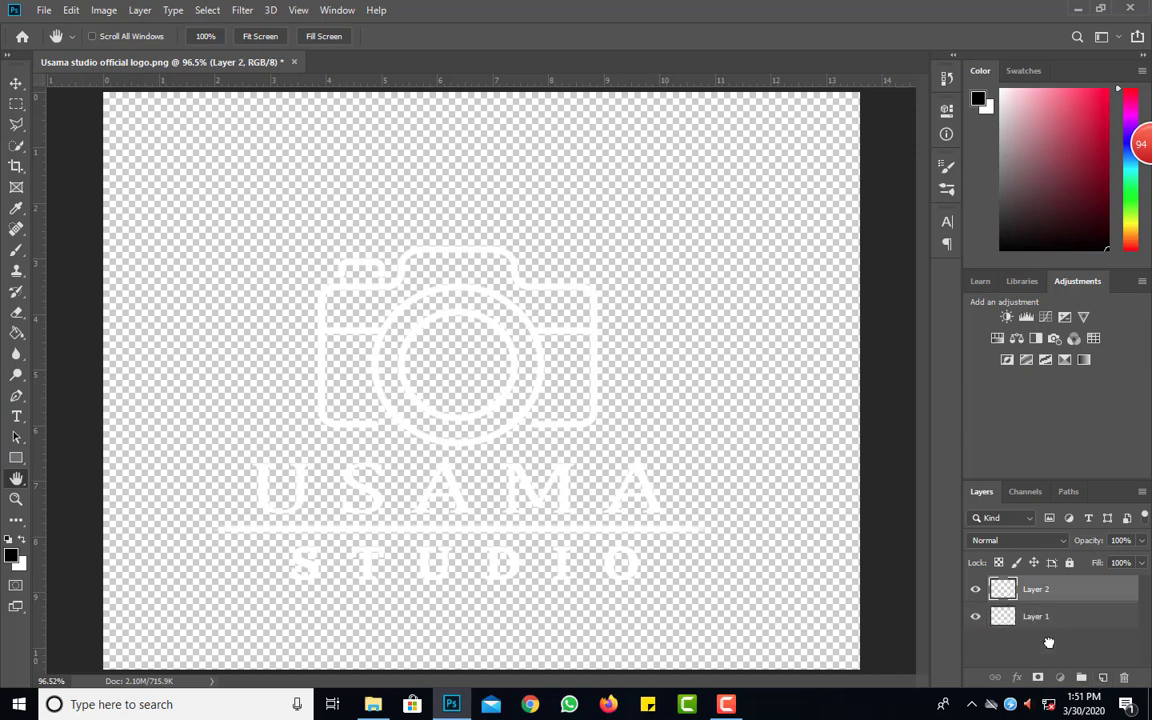
left_click(16, 250)
mouse_move(250, 480)
left_mouse_down()
mouse_move(789, 470)
mouse_move(290, 527)
mouse_move(560, 560)
mouse_move(244, 398)
mouse_move(268, 272)
mouse_move(700, 265)
mouse_move(300, 240)
mouse_move(265, 290)
mouse_move(278, 422)
mouse_move(270, 390)
mouse_move(411, 360)
mouse_move(360, 285)
mouse_move(542, 283)
mouse_move(638, 417)
mouse_move(648, 283)
mouse_move(477, 257)
mouse_move(658, 400)
mouse_move(702, 548)
mouse_move(386, 566)
mouse_move(334, 591)
mouse_move(672, 555)
left_mouse_up()
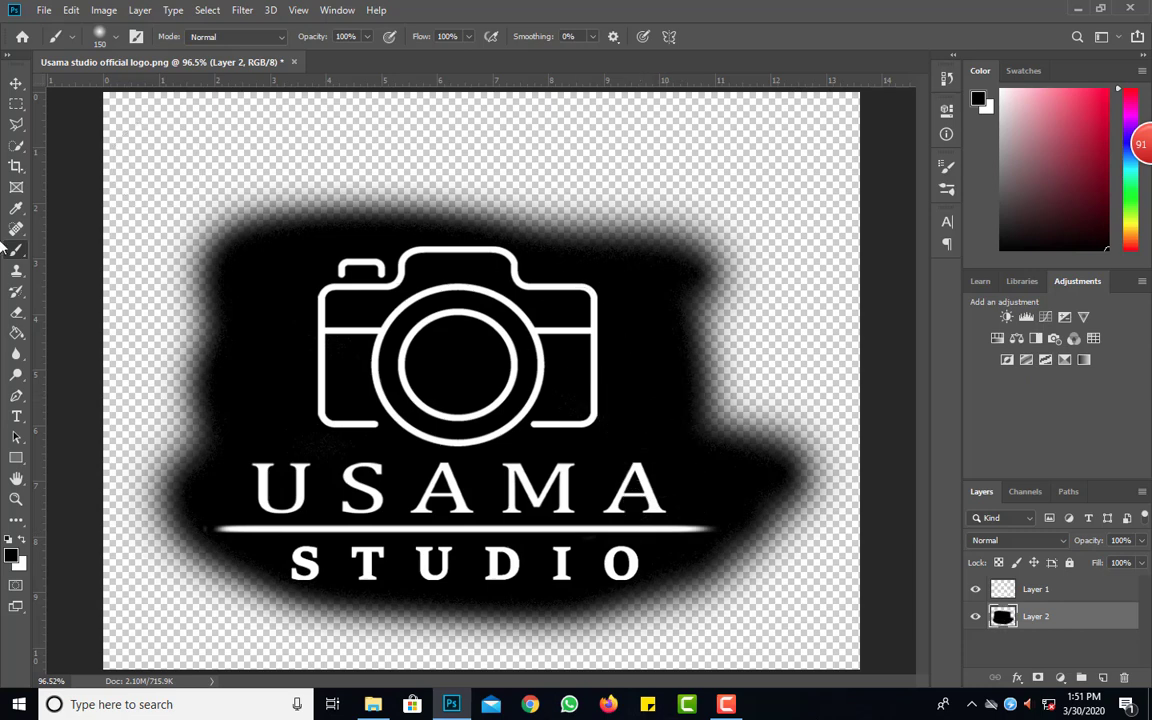
- Erase the large name lettering from Layer 1 using a rectangular marquee selection
key("h")
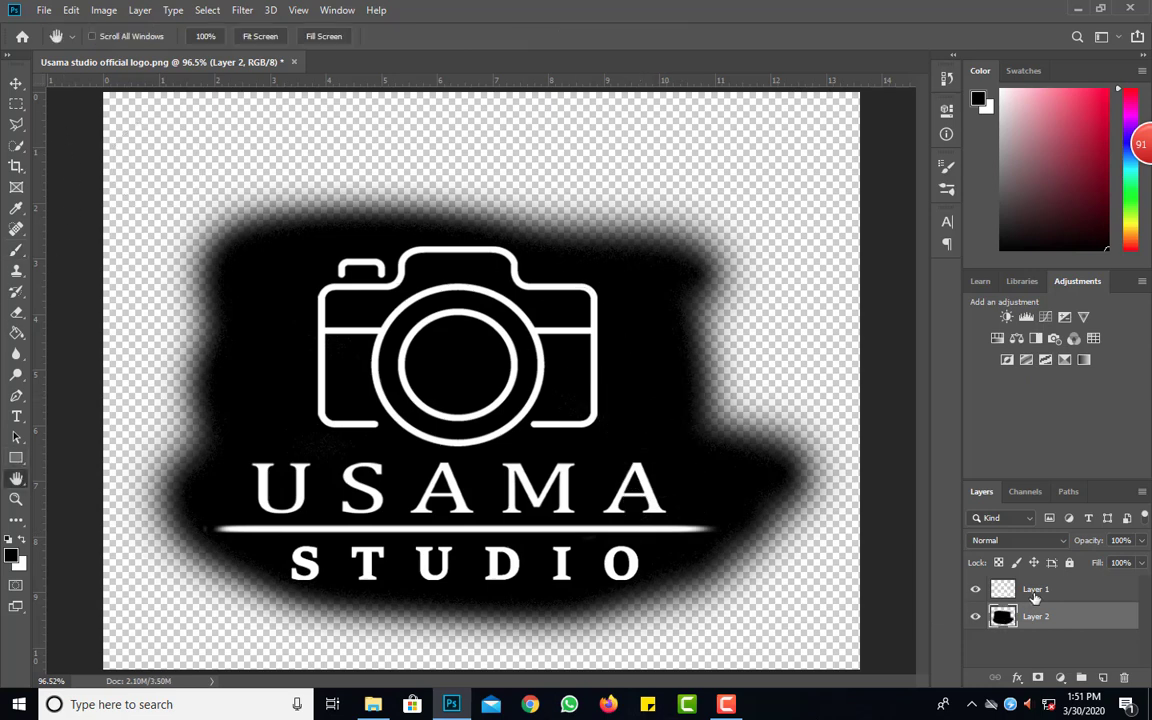
left_click(1032, 592)
left_click(16, 105)
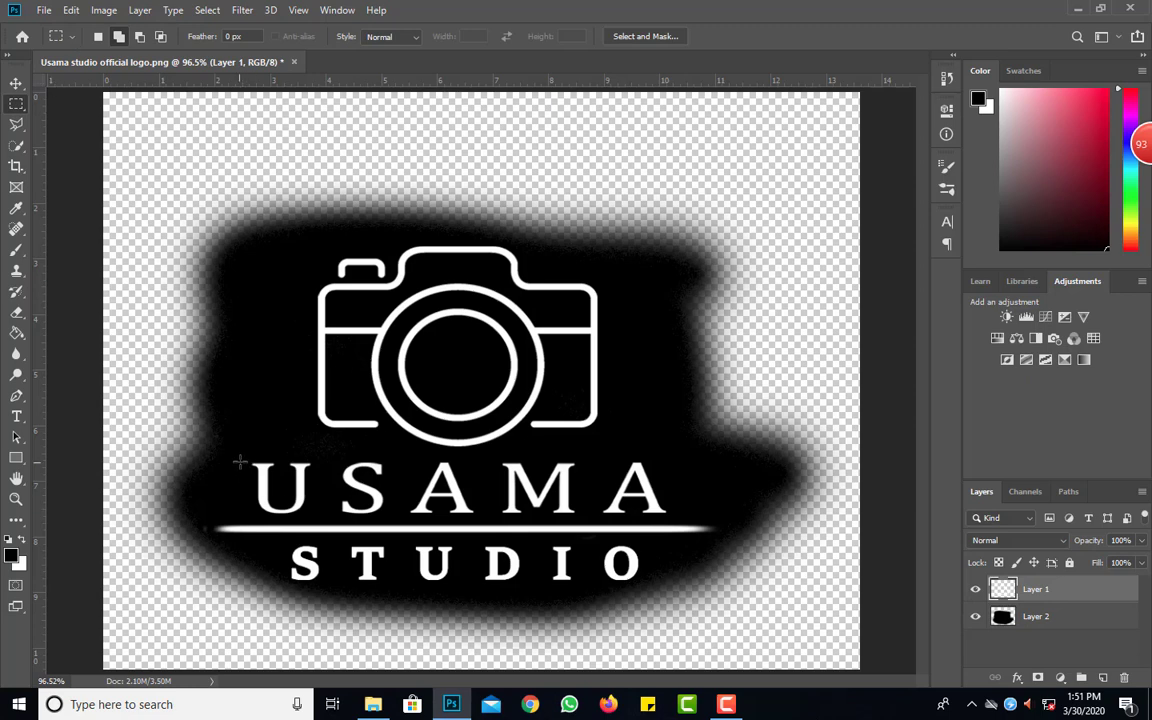
left_click_drag(244, 456, 677, 521)
key("Delete")
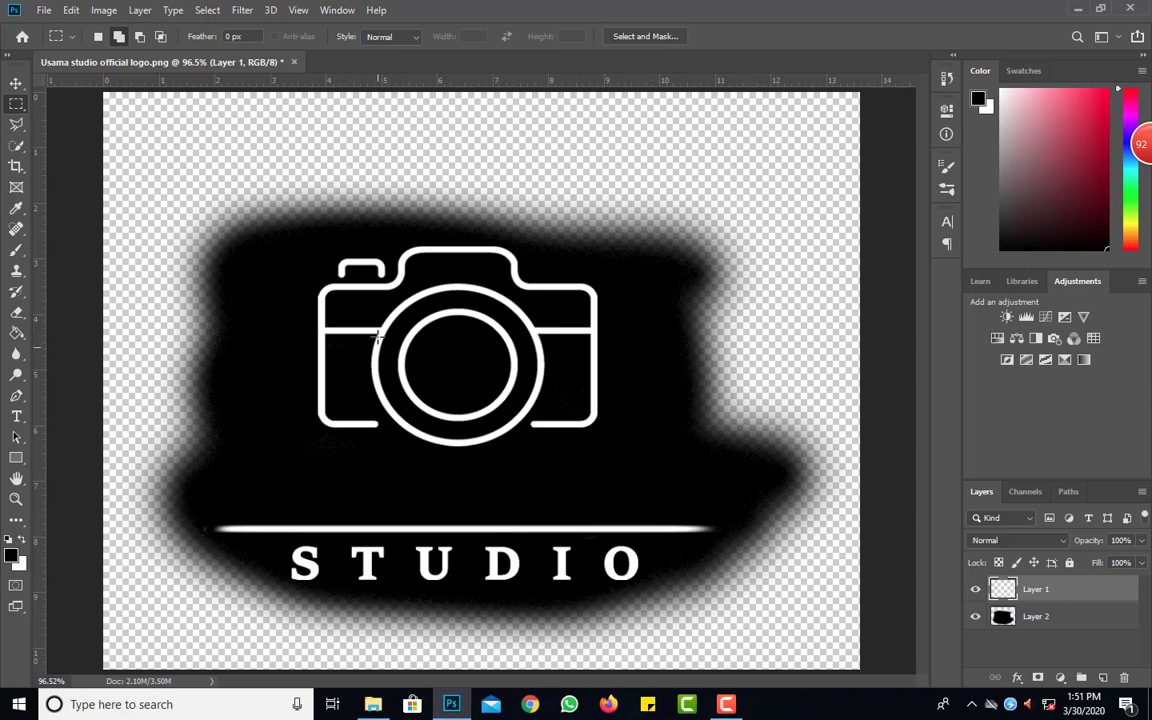
left_click(15, 478)
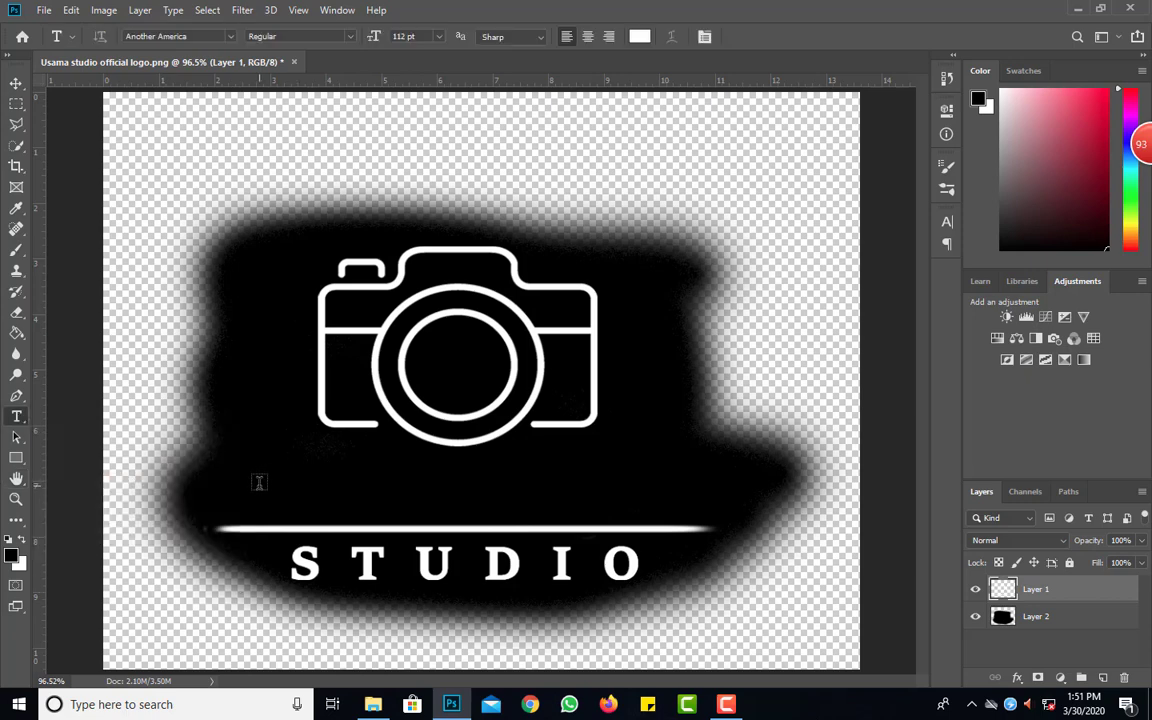
- Type a replacement name above the line and set it in Acumin Variable Concept
left_click(259, 483)
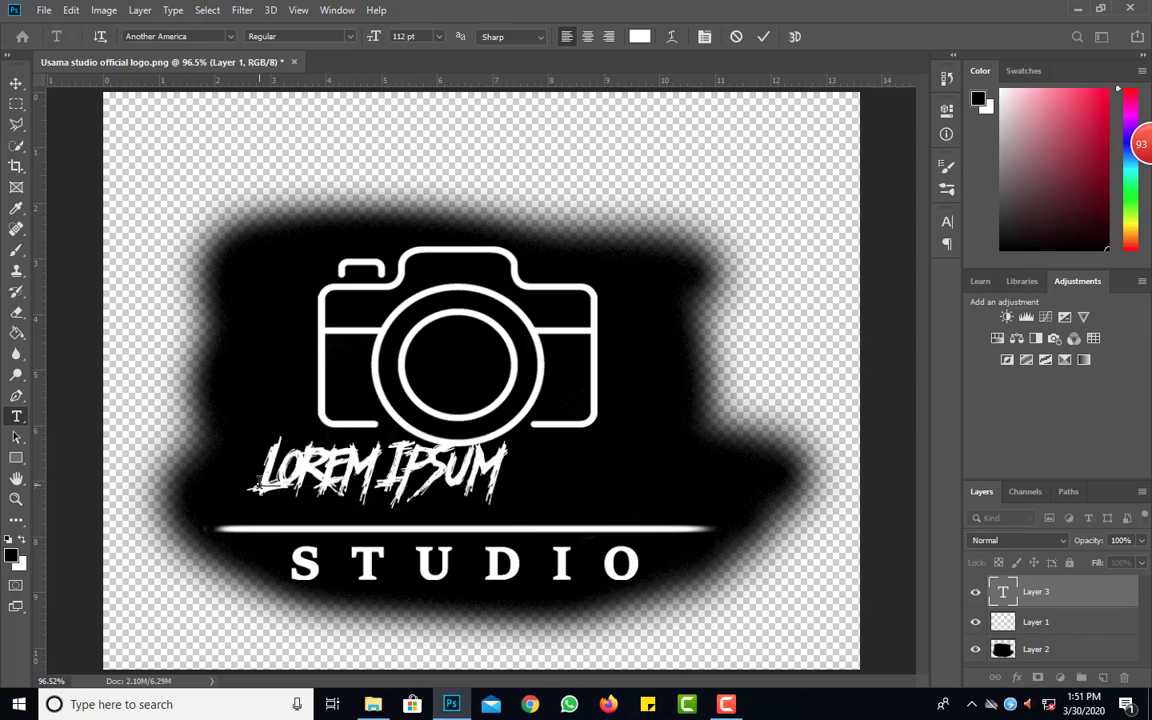
type("HAMZA")
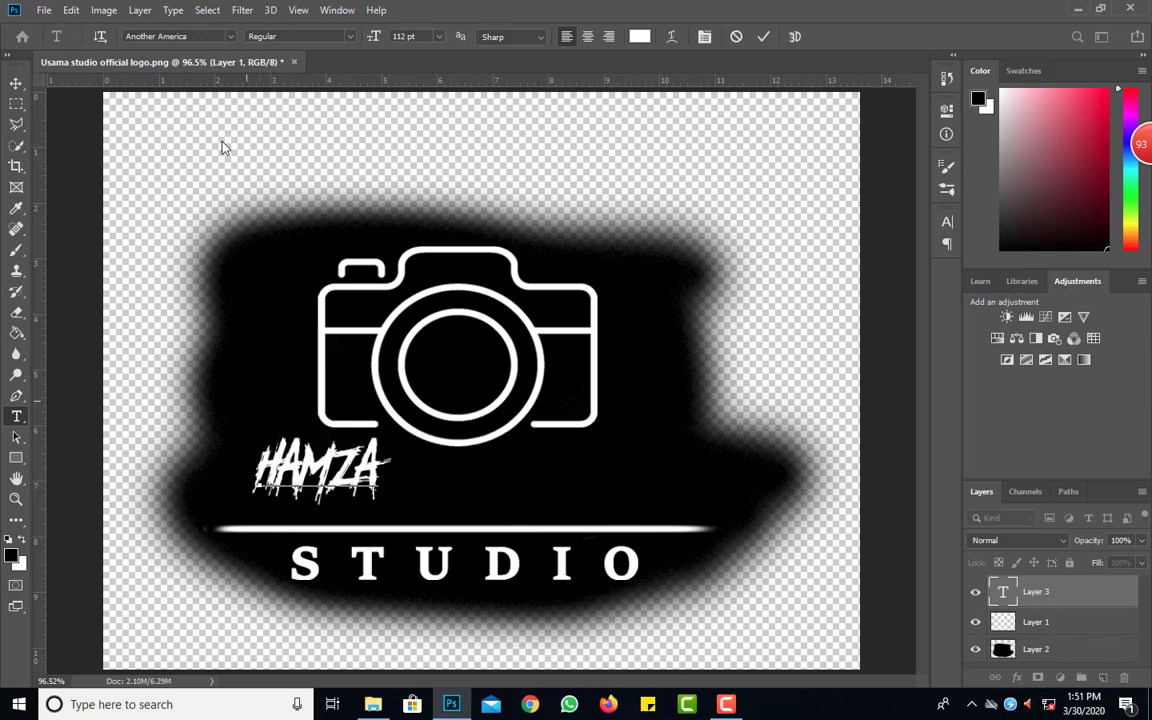
left_click(229, 36)
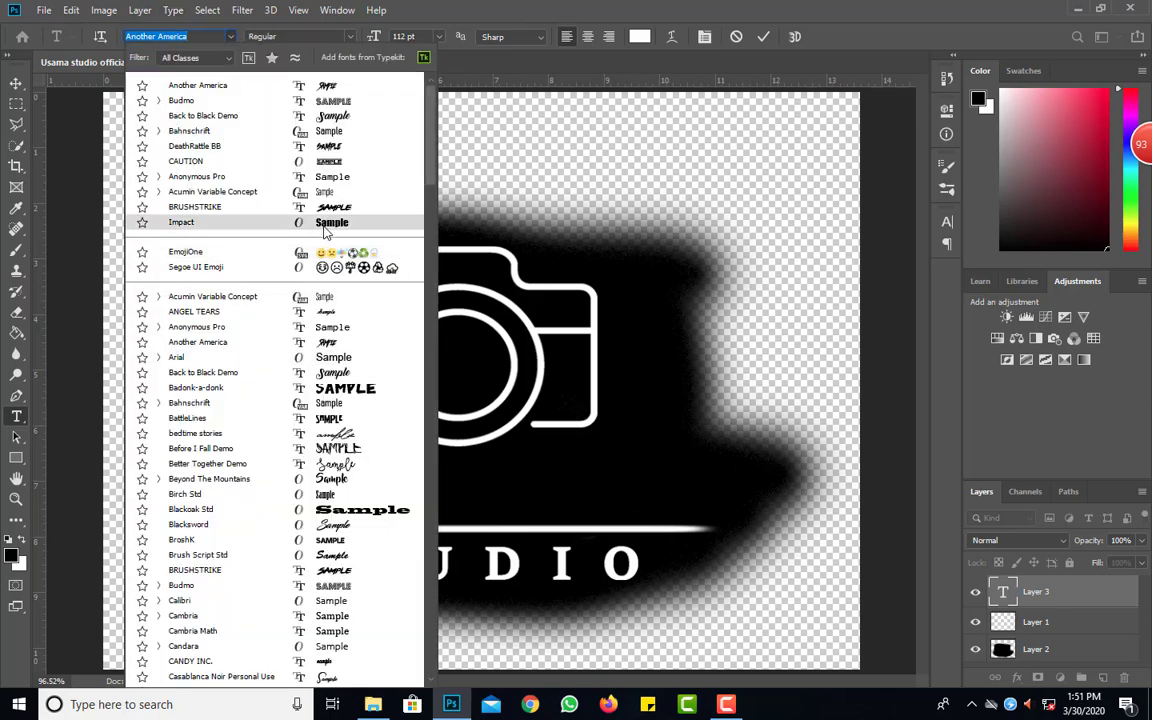
left_click(323, 223)
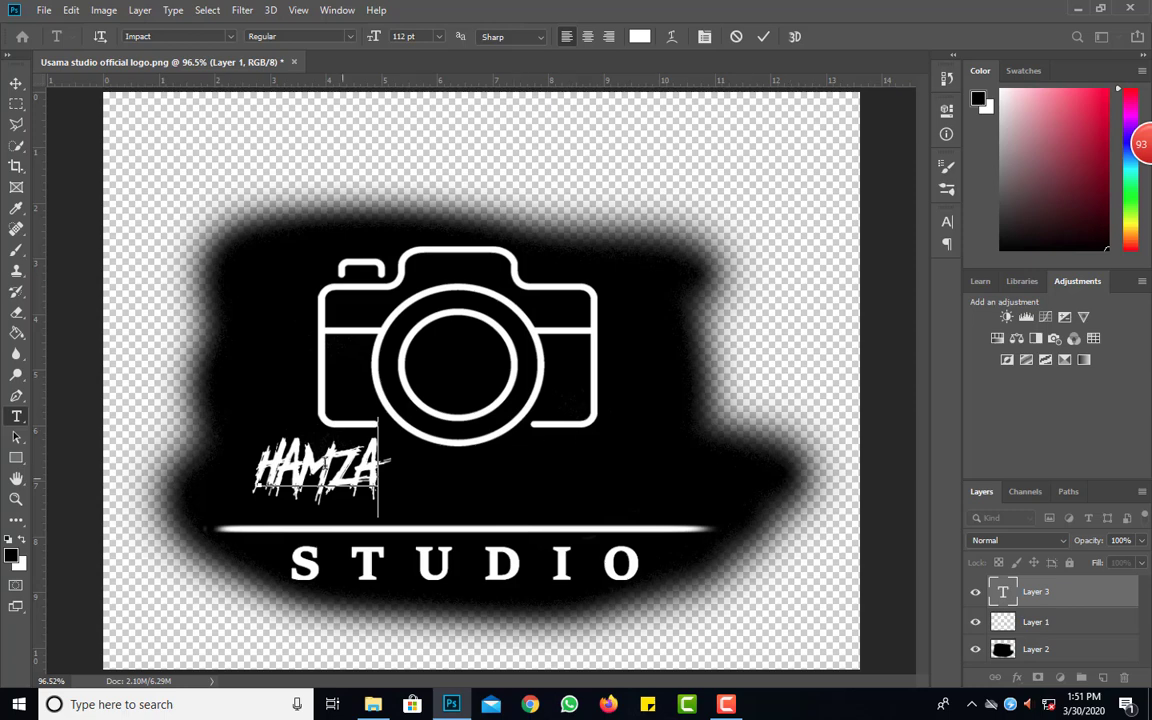
left_click_drag(378, 420, 202, 416)
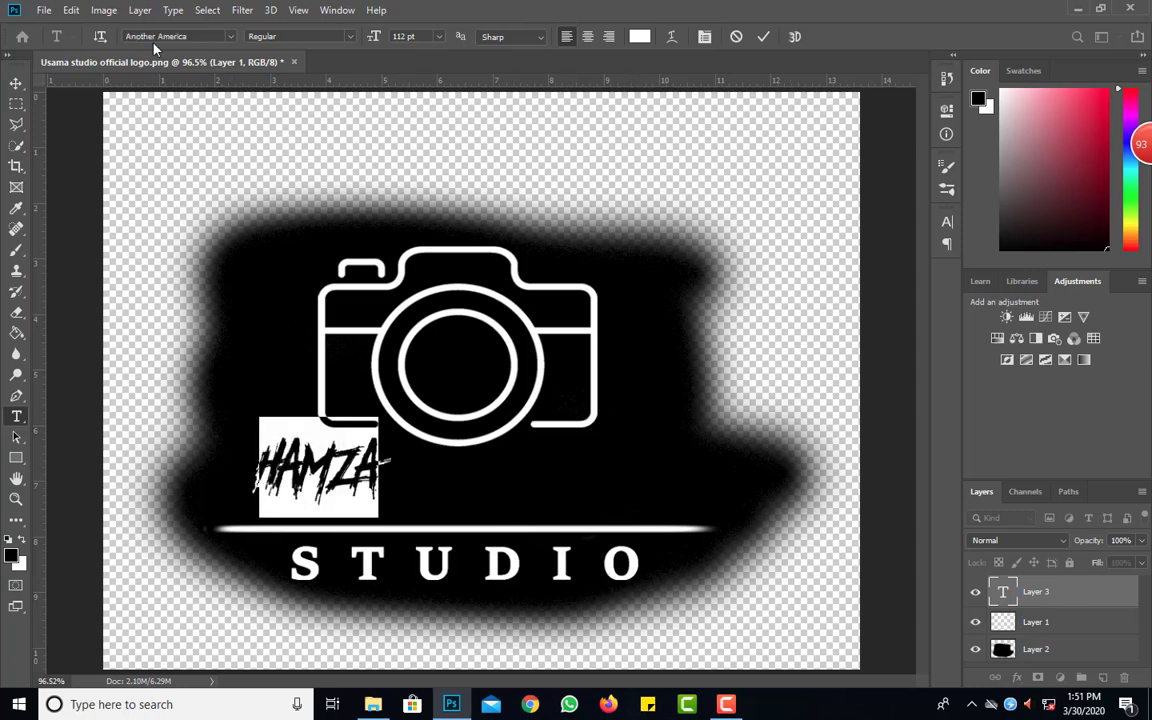
left_click(229, 37)
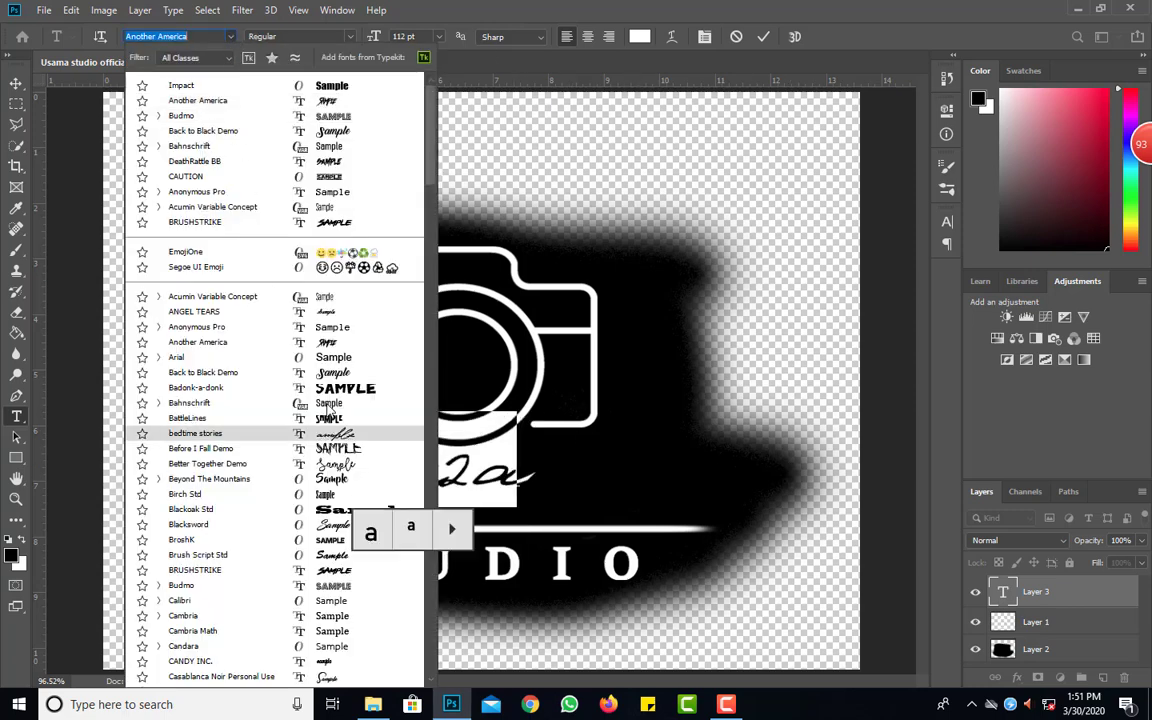
left_click(330, 410)
left_click(229, 37)
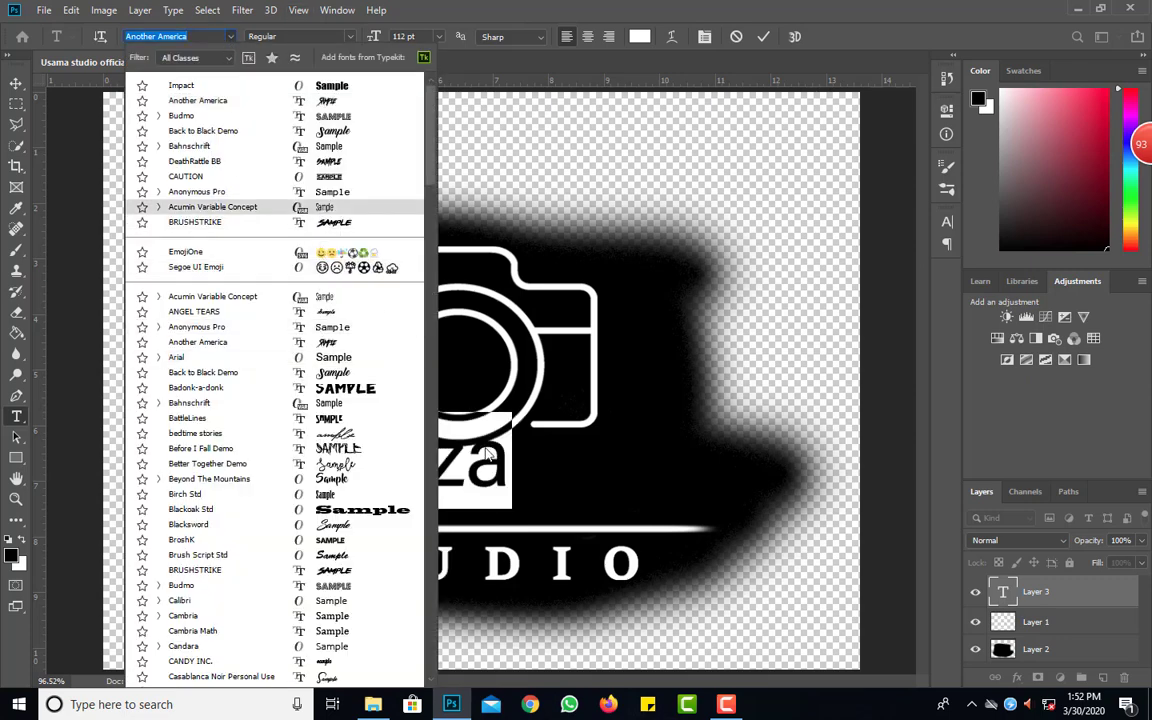
left_click(318, 213)
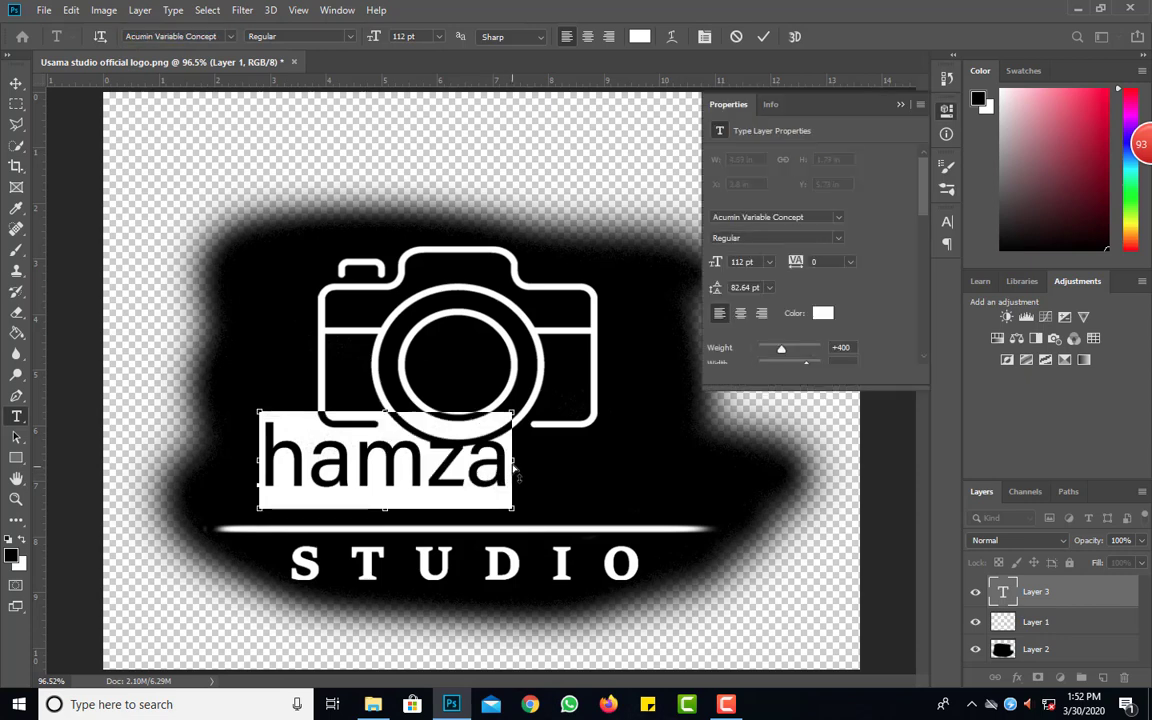
left_click(514, 465)
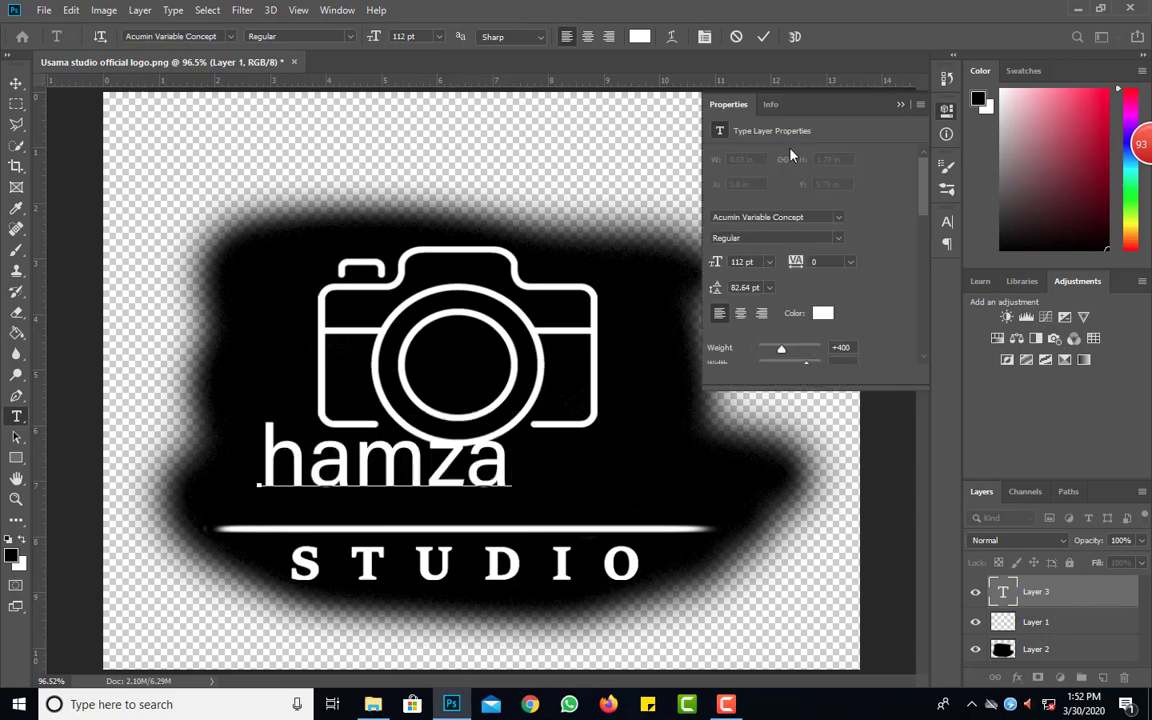
left_click(763, 36)
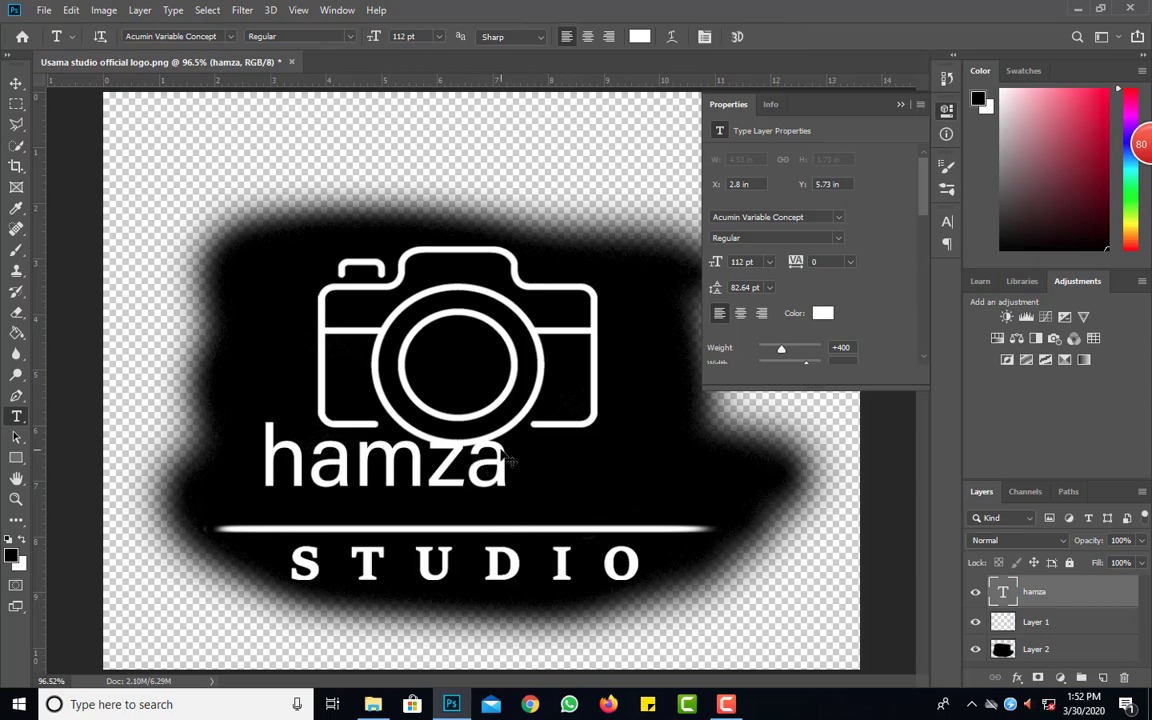
- Free-transform the name text wider and flatter, shifted slightly down above the line
key("ctrl+t")
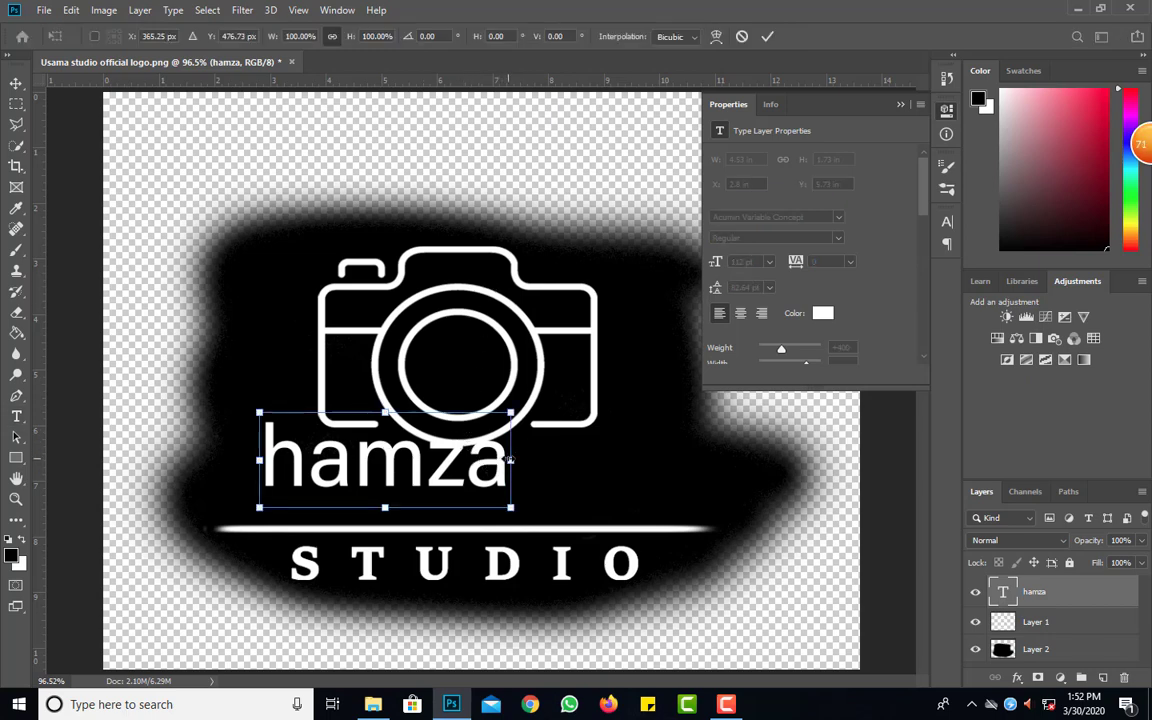
left_click_drag(507, 460, 655, 461)
left_click_drag(528, 440, 540, 465)
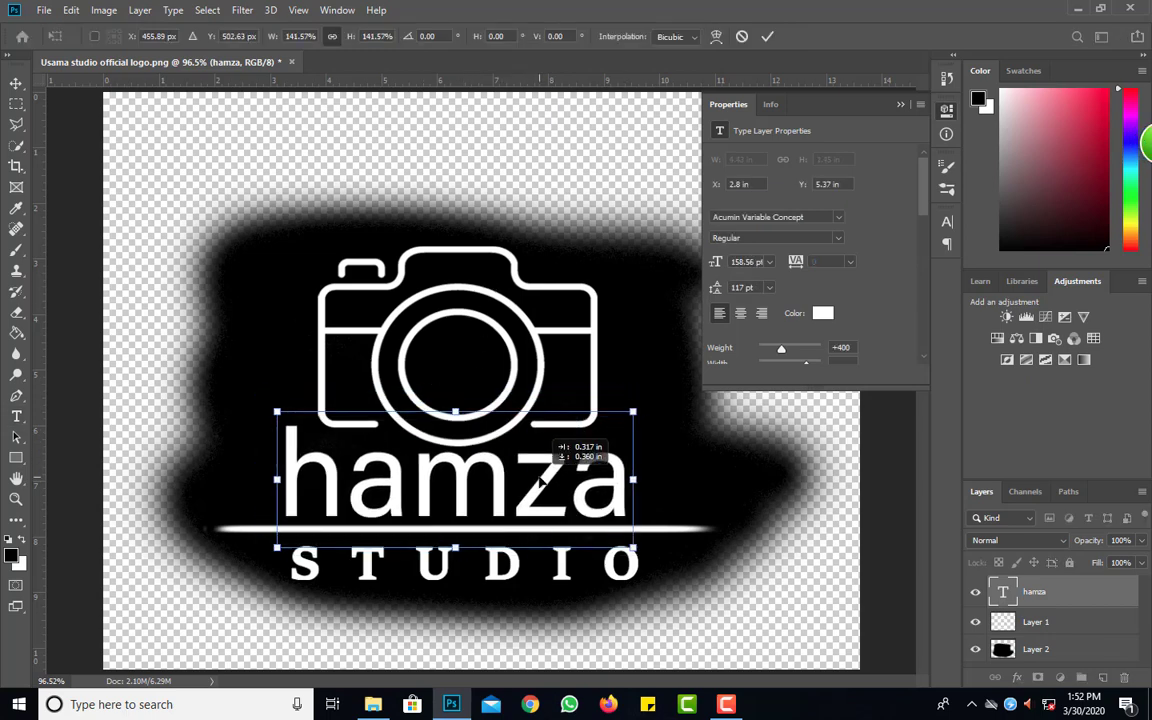
left_click_drag(455, 410, 455, 448)
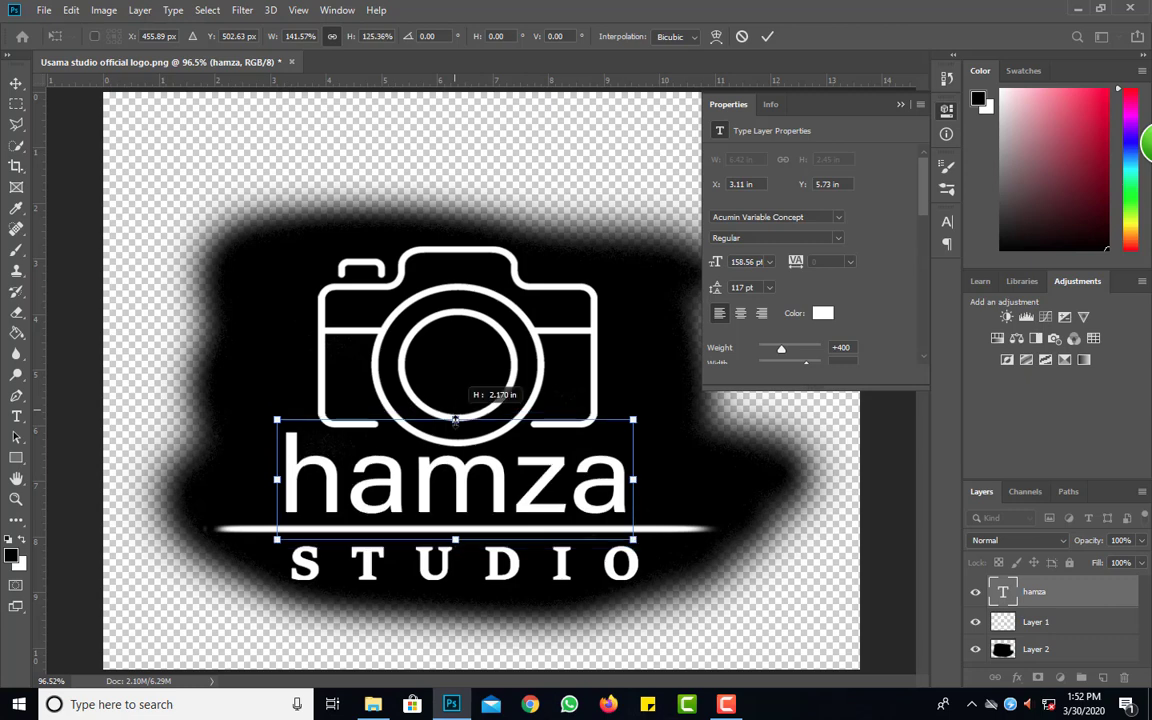
left_click_drag(503, 483, 503, 491)
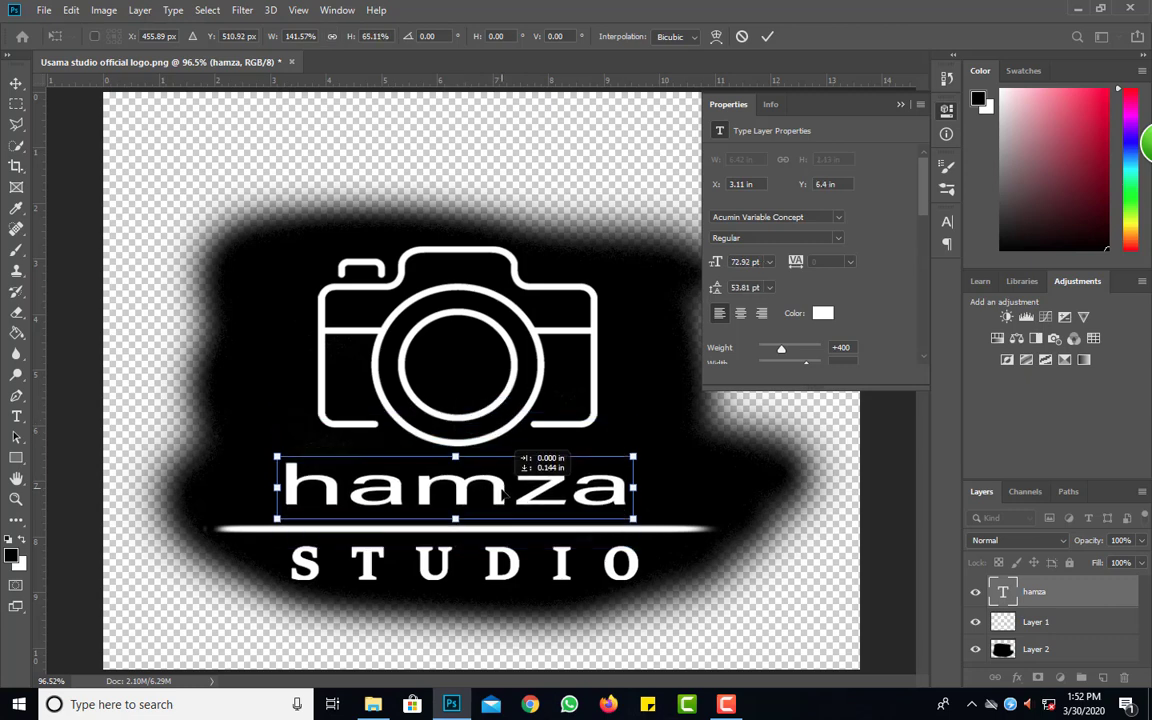
key("Return")
- Delete the name text layer by dragging it to the Layers trash
left_click(16, 479)
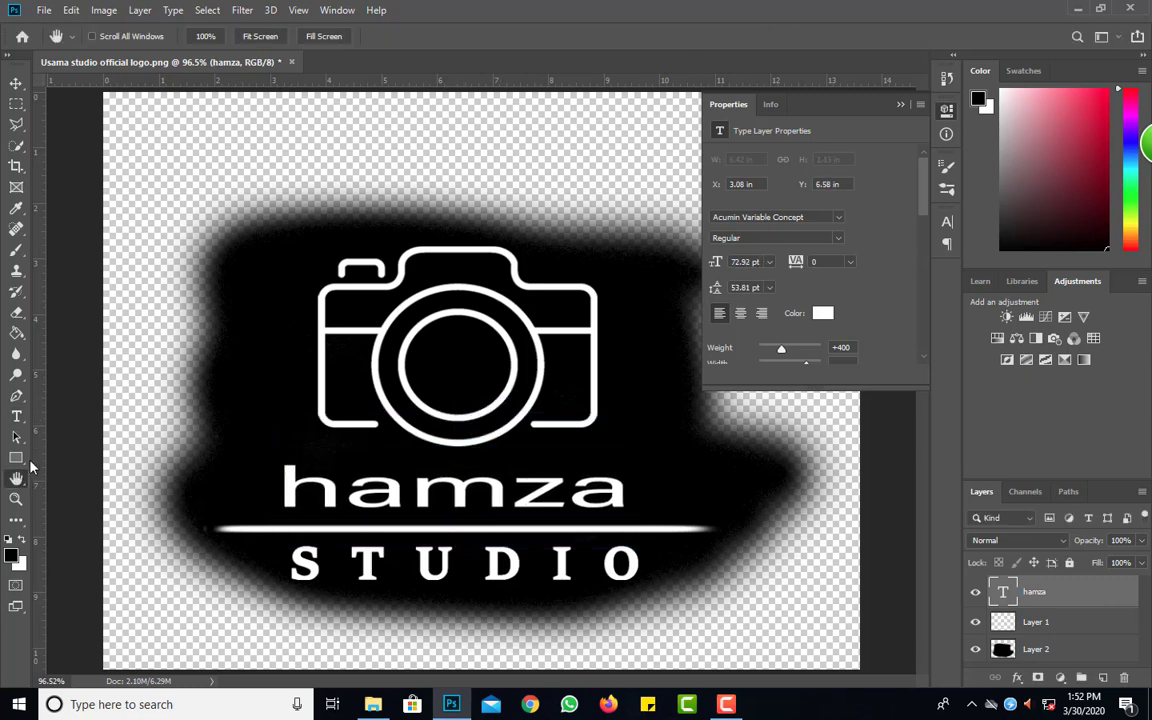
left_click(899, 105)
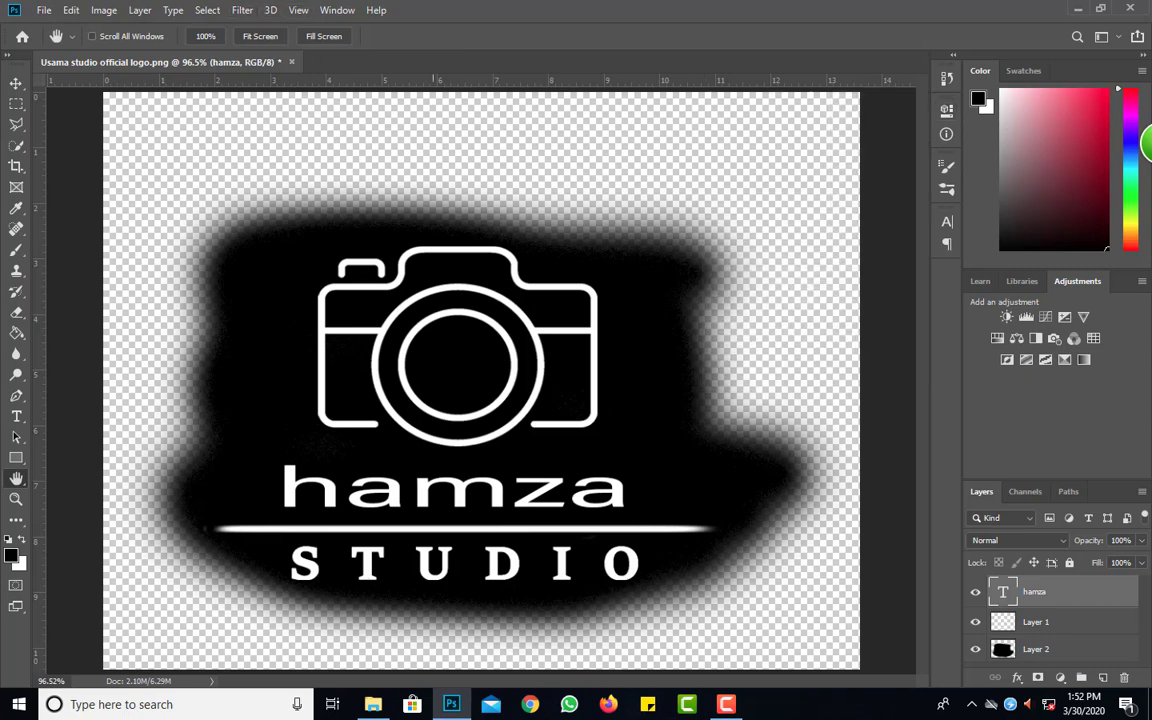
left_click(16, 83)
left_click_drag(1034, 592, 1127, 682)
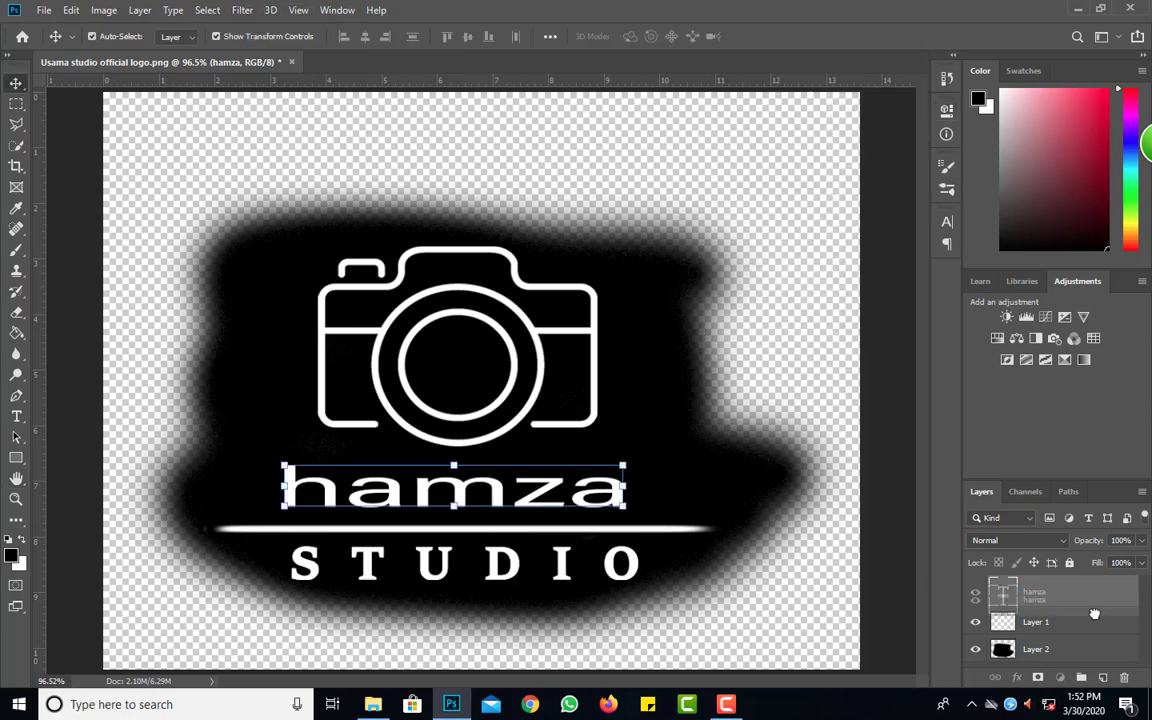
key("alt+Tab")
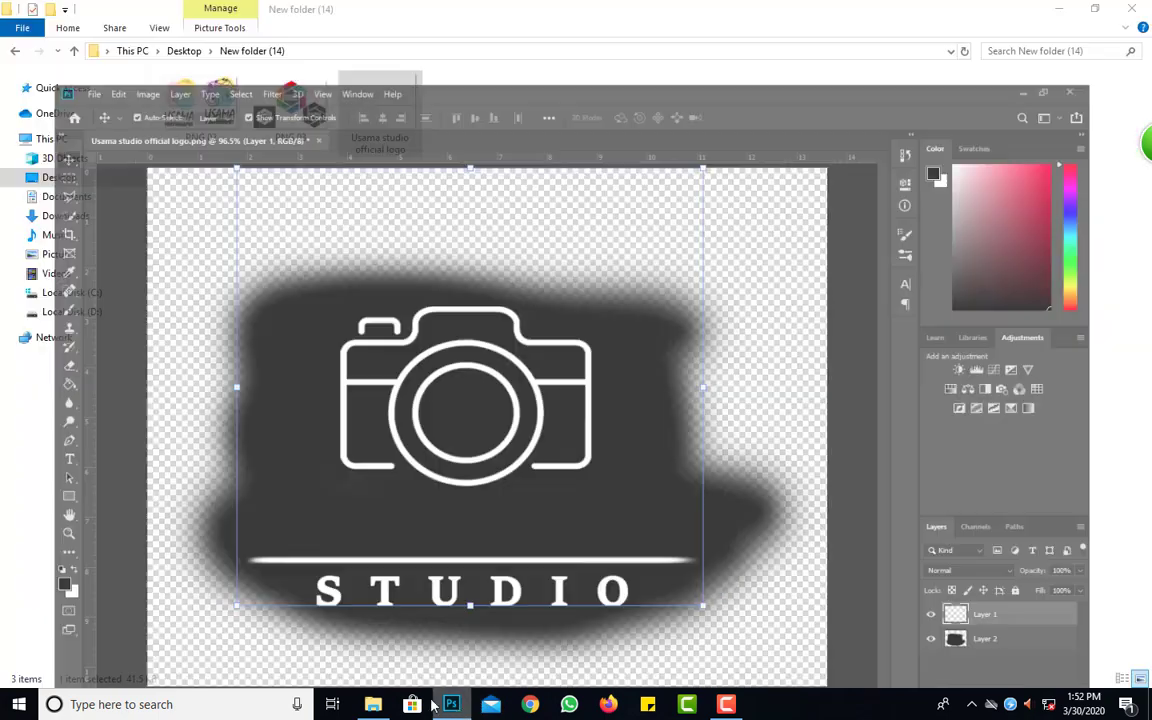
key("alt+Tab")
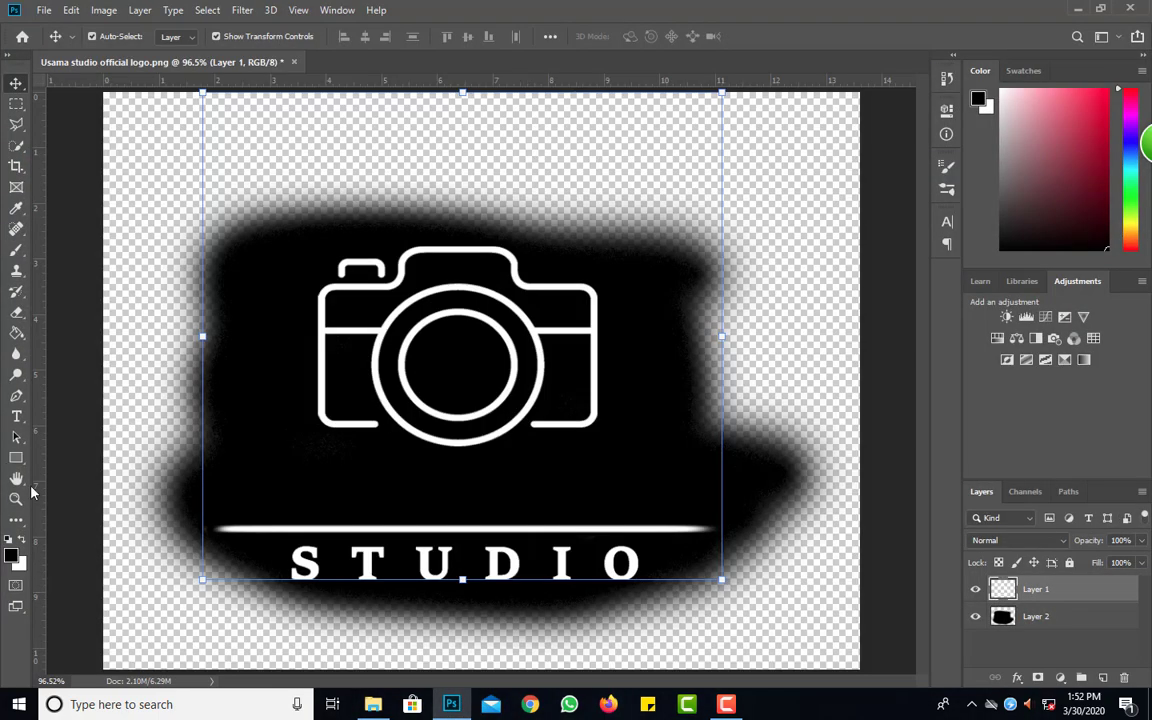
- Set Layer 1's Hue/Saturation Lightness to -100, turning the white logo black
left_click(1040, 617)
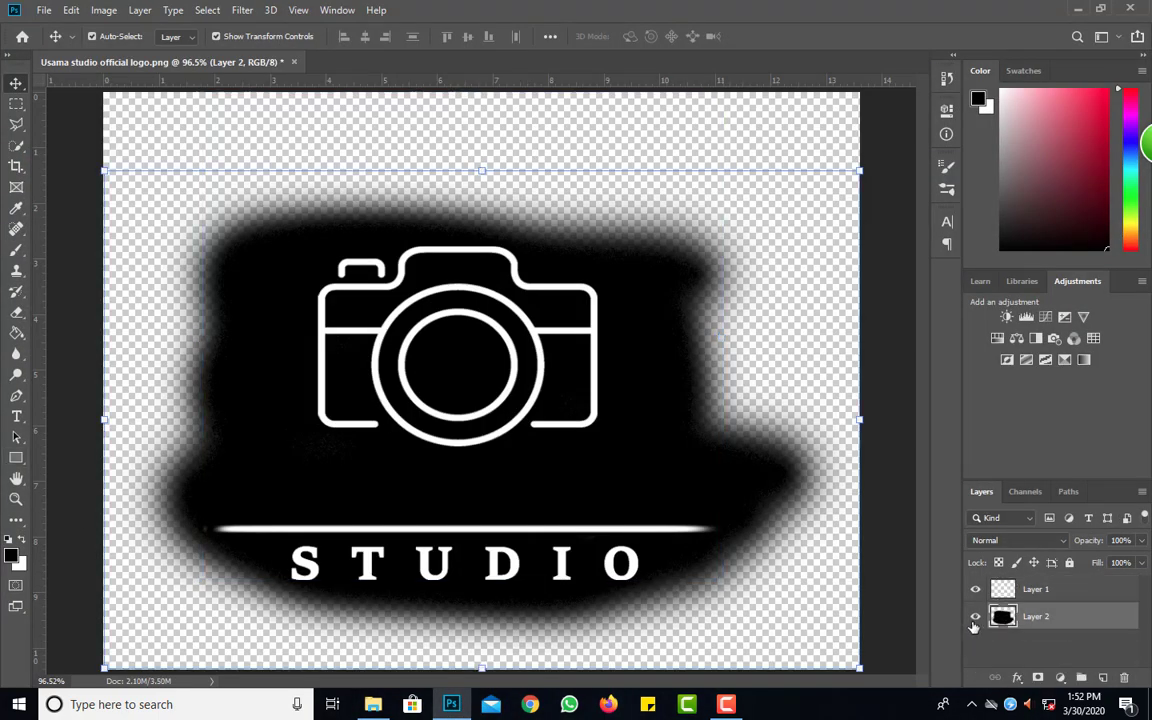
left_click(975, 620)
left_click(975, 620)
left_click(1040, 589)
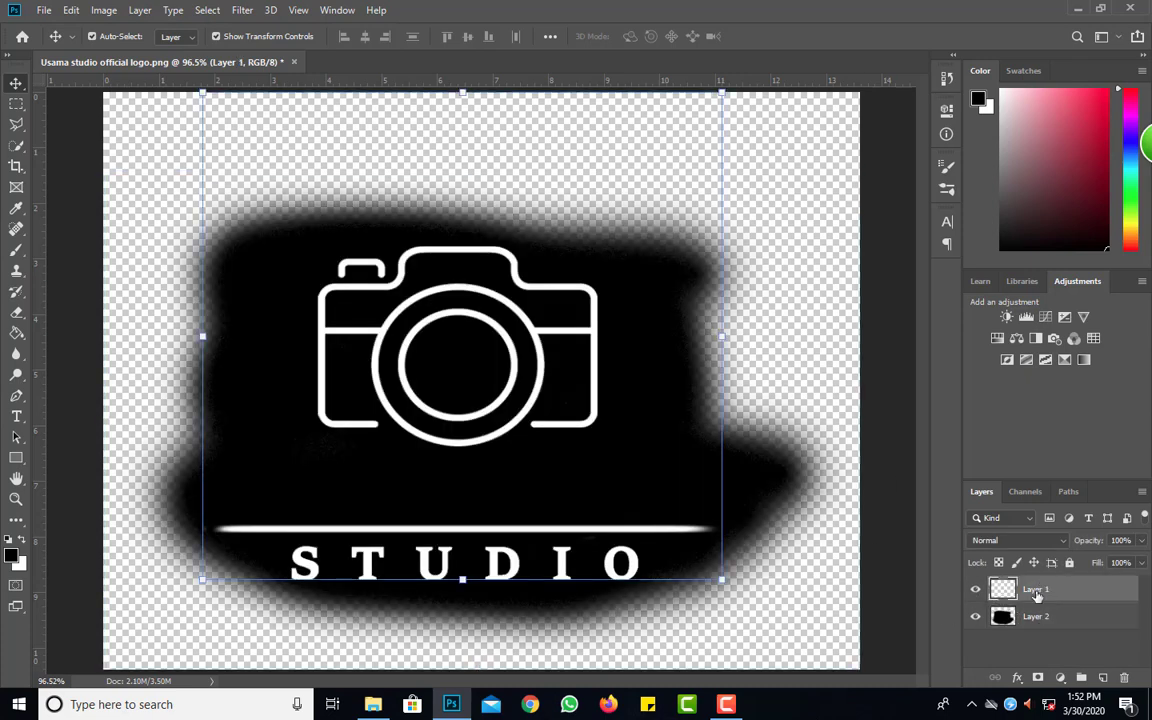
key("ctrl+u")
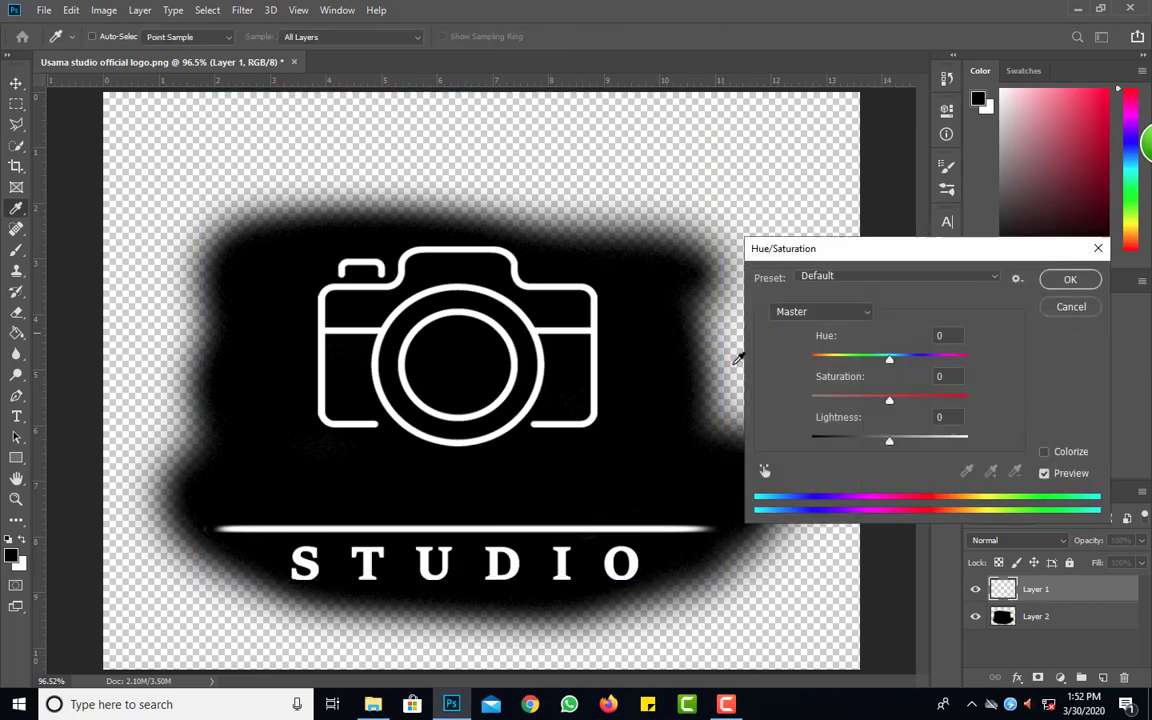
left_click_drag(889, 441, 811, 441)
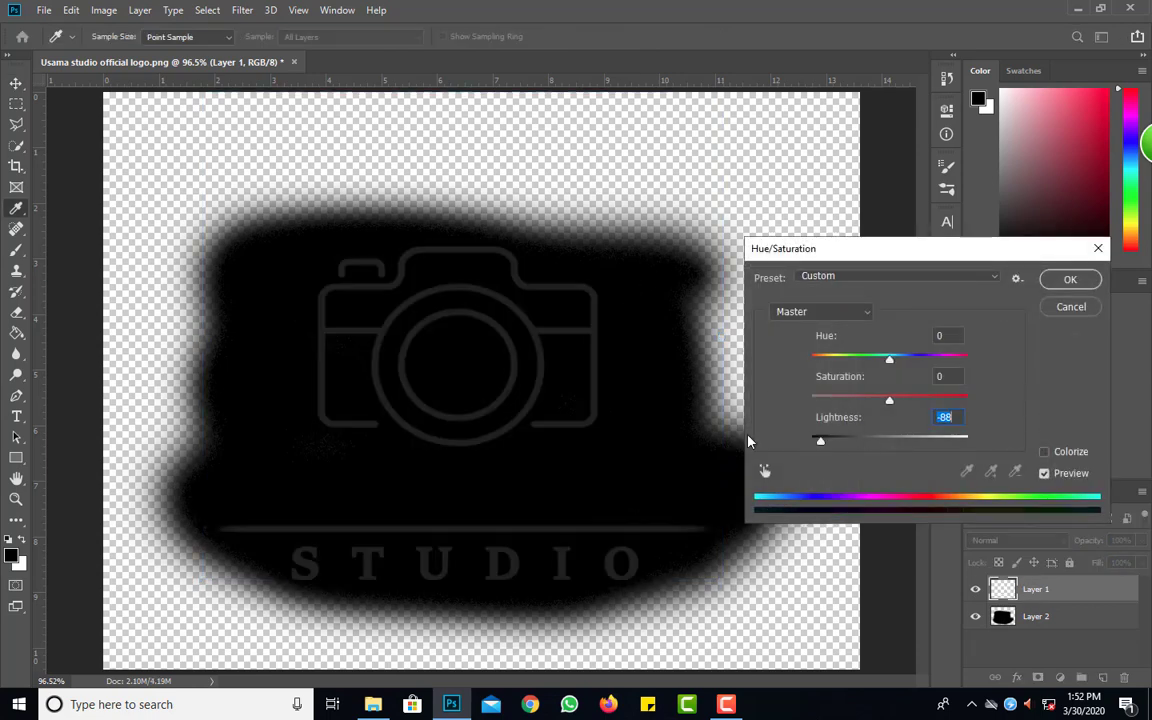
left_click(1070, 280)
- Set Layer 2's Hue/Saturation Lightness to +100, turning the brushed backdrop white
left_click(1052, 618)
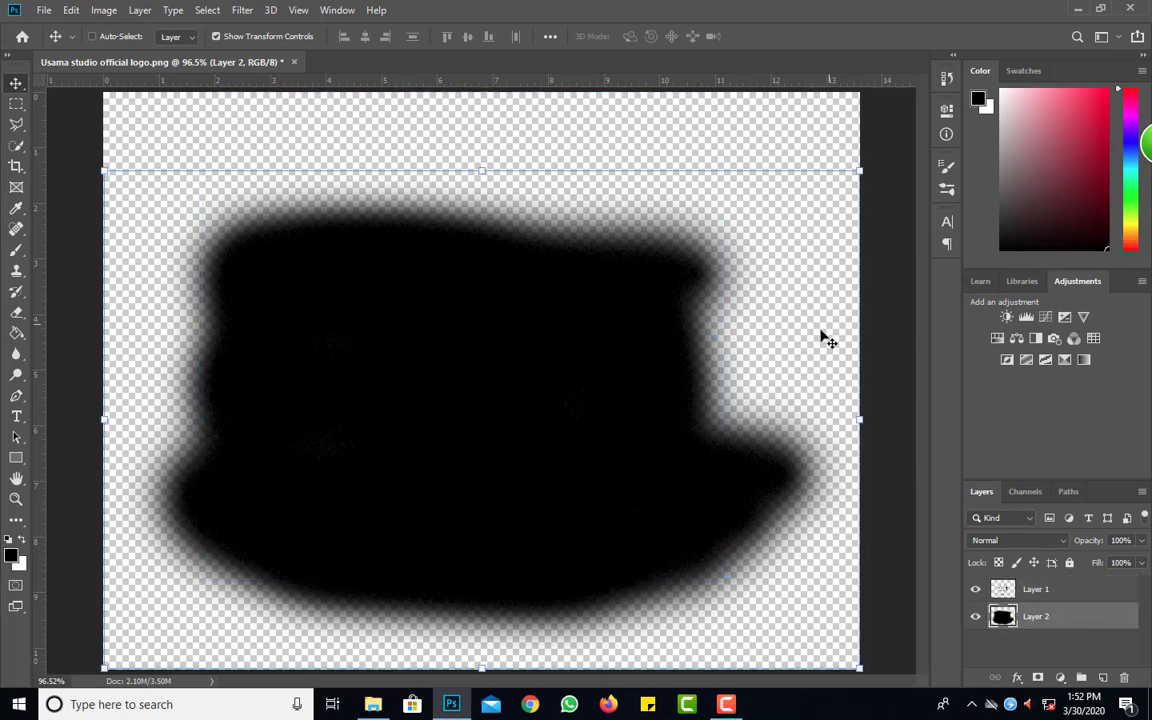
key("ctrl+u")
left_click_drag(889, 441, 1046, 437)
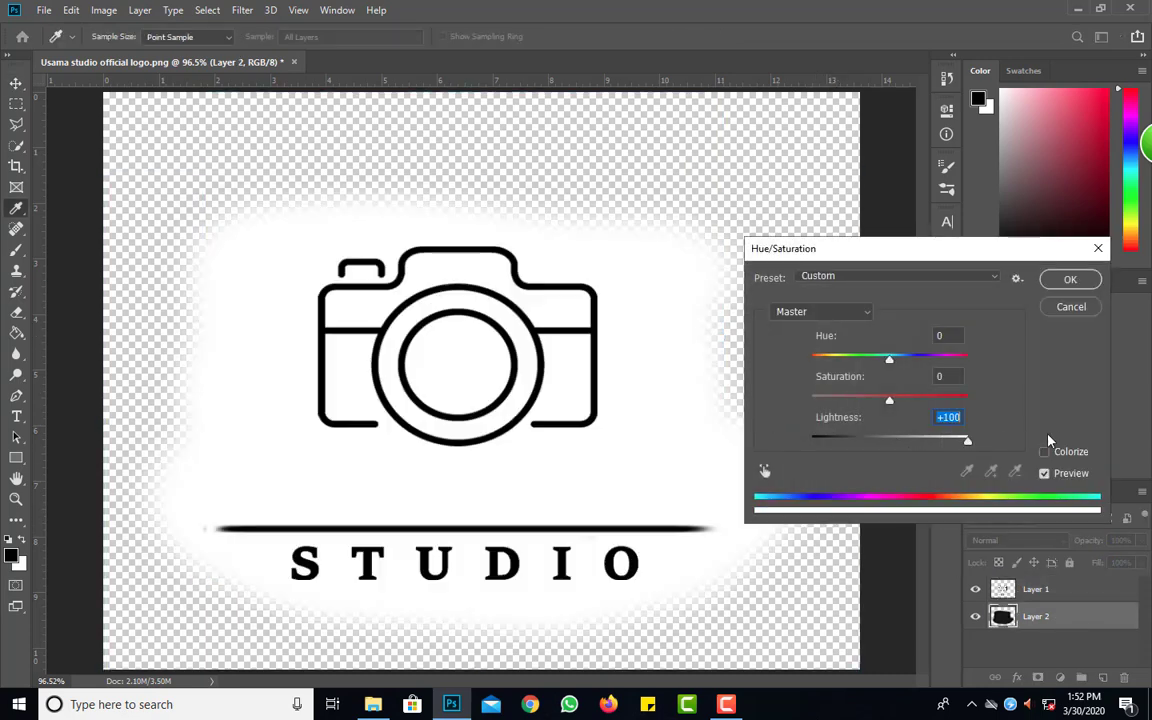
left_click(1065, 281)
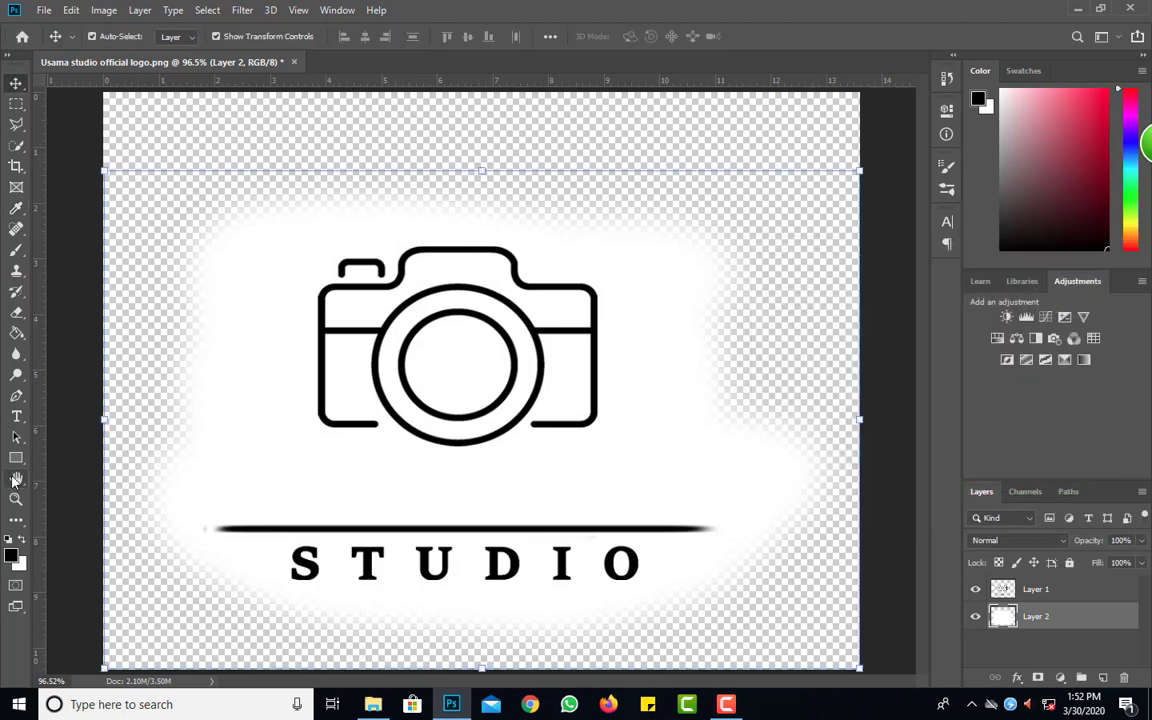
key("h")
left_click(975, 590)
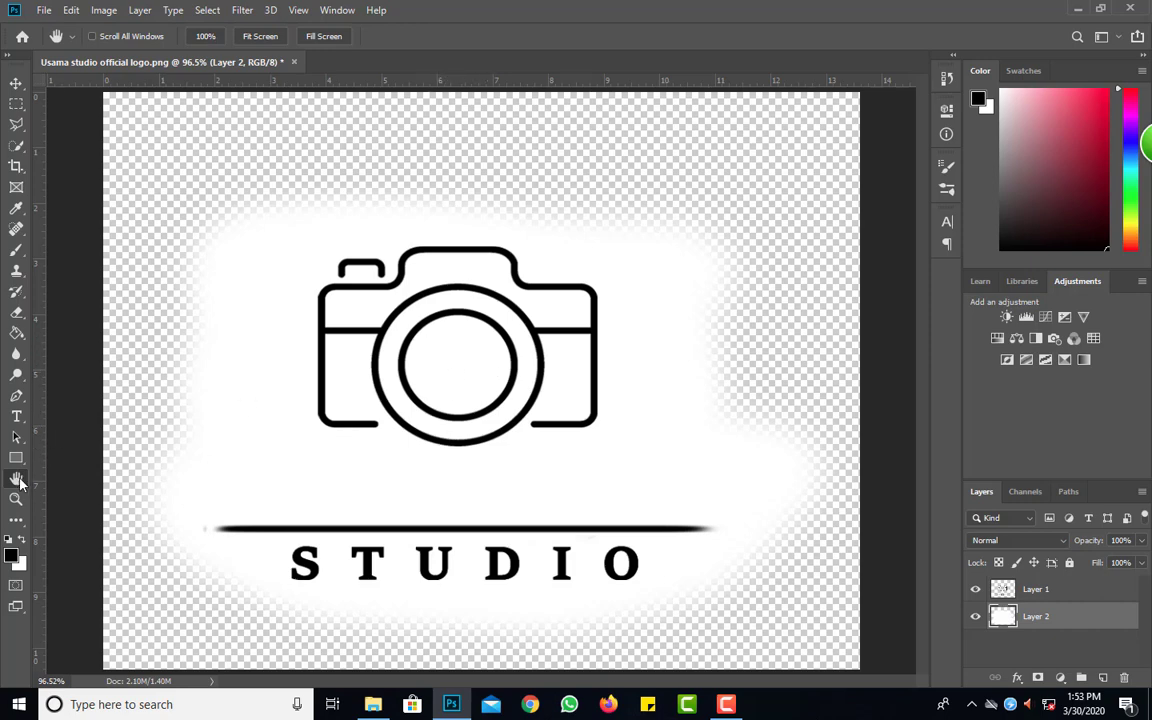
left_click(451, 704)
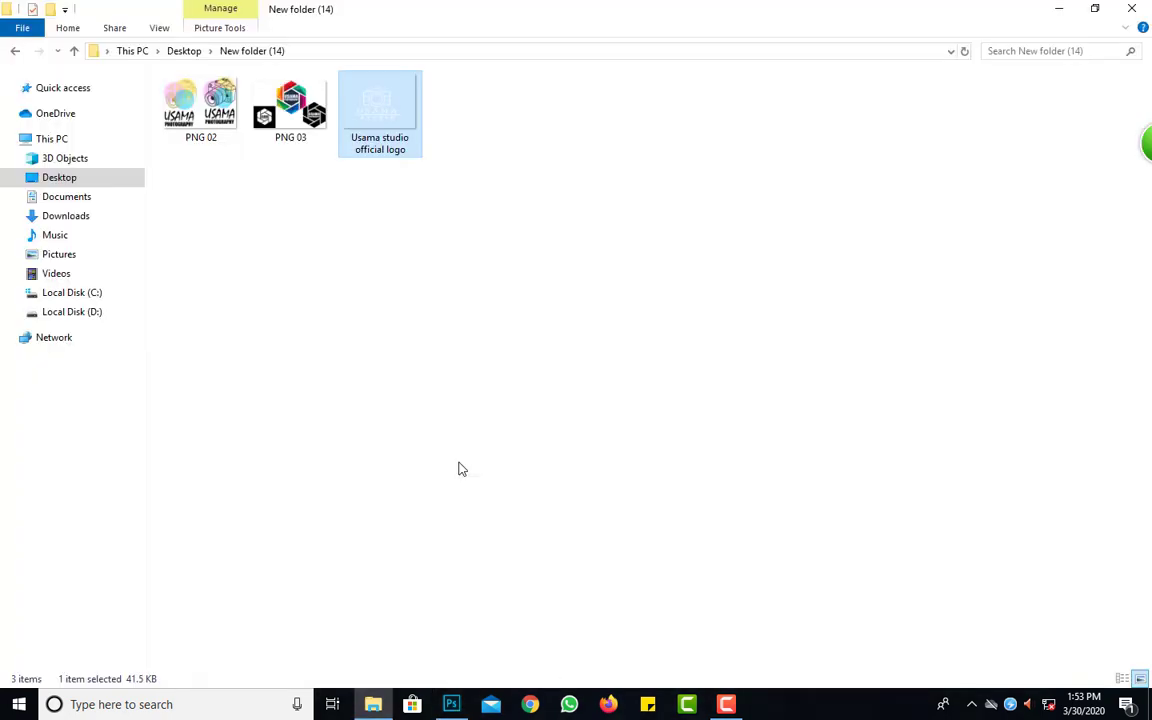
left_click(461, 469)
left_click(293, 117)
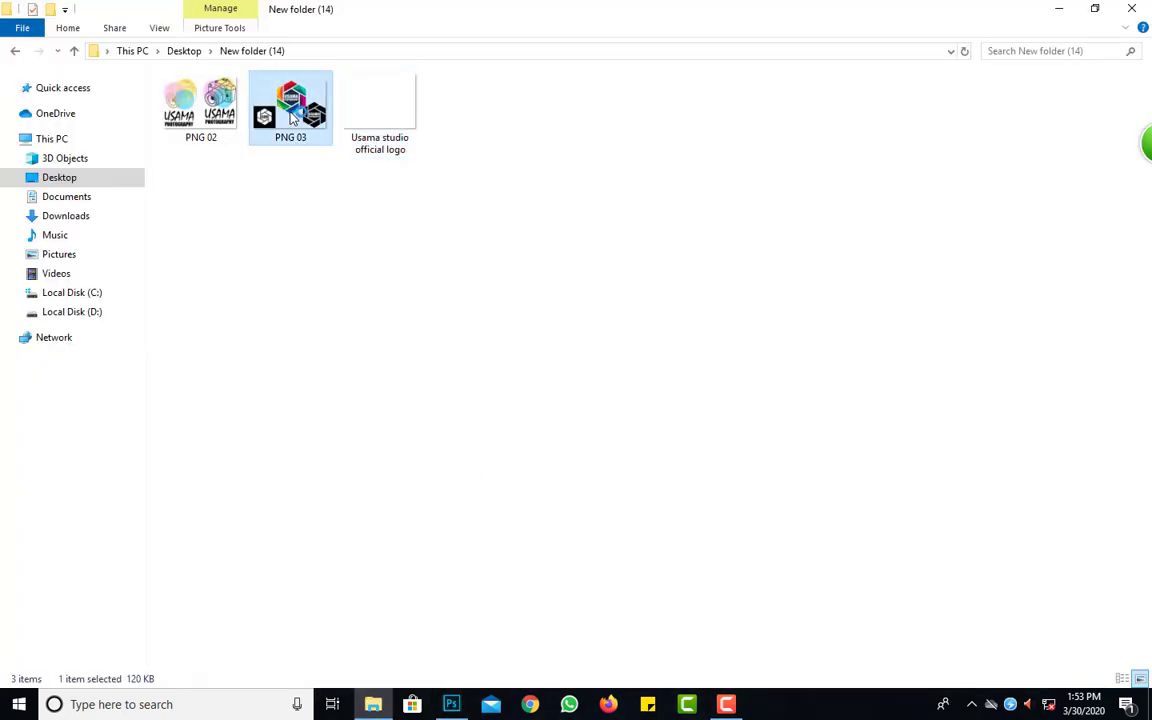
double_click(293, 117)
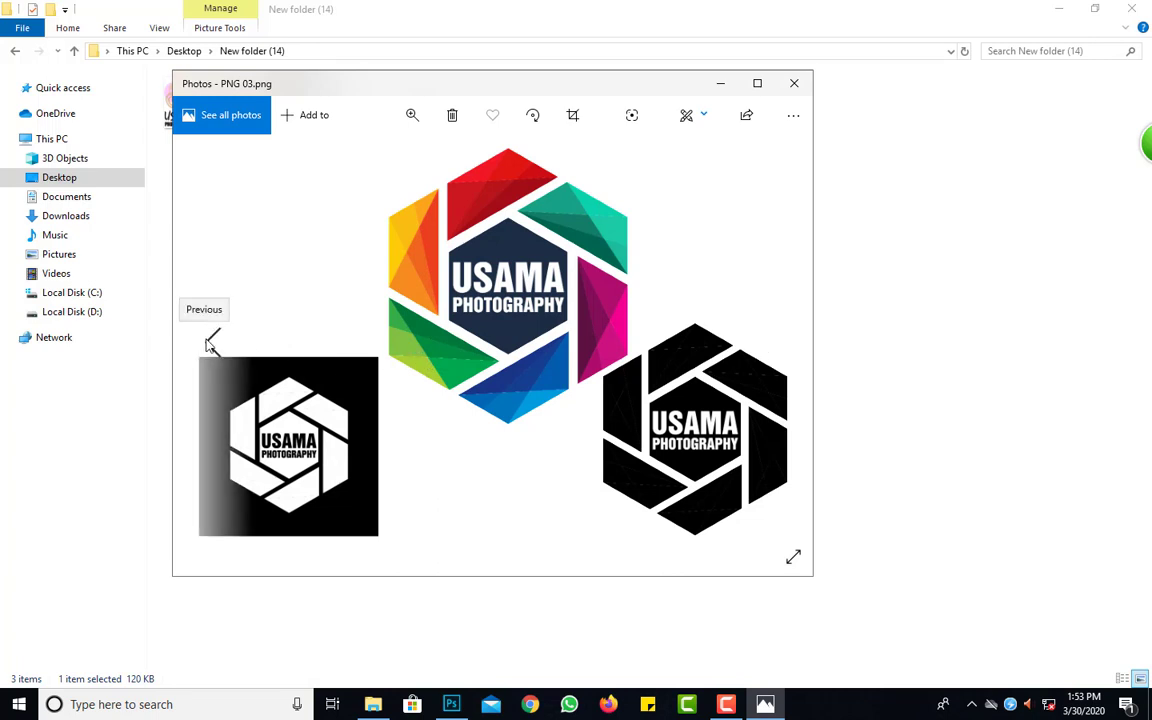
left_click(210, 343)
scroll(505, 340, "up", 3)
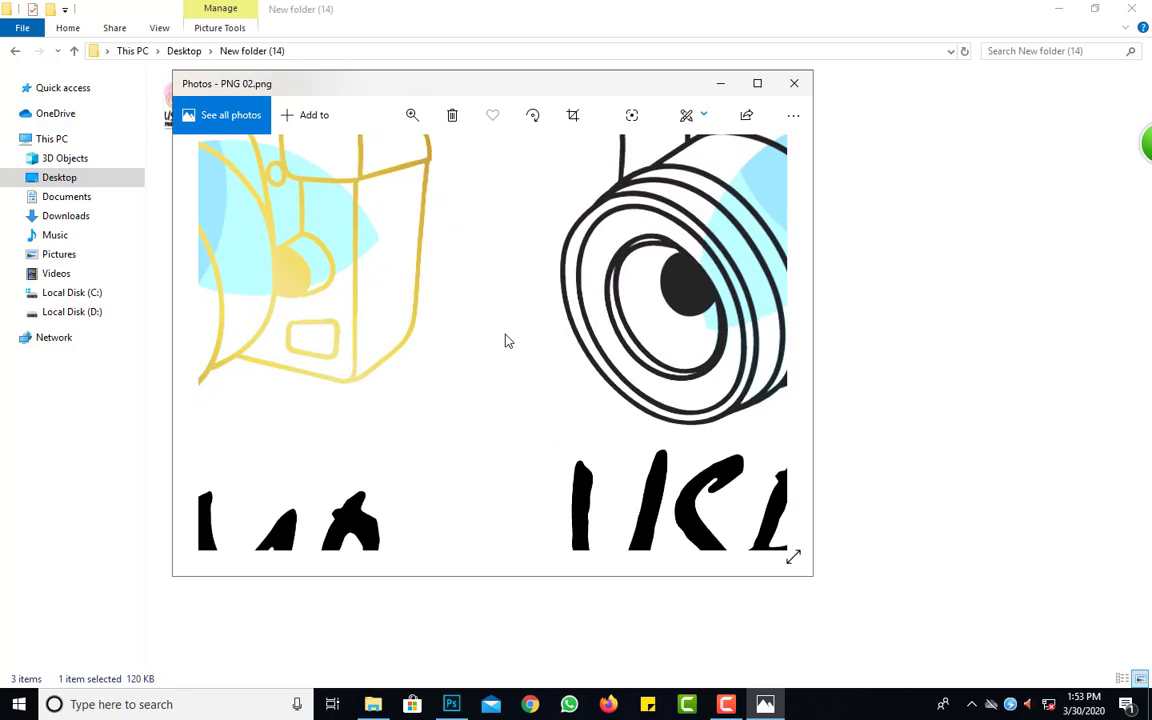
scroll(505, 340, "down", 3)
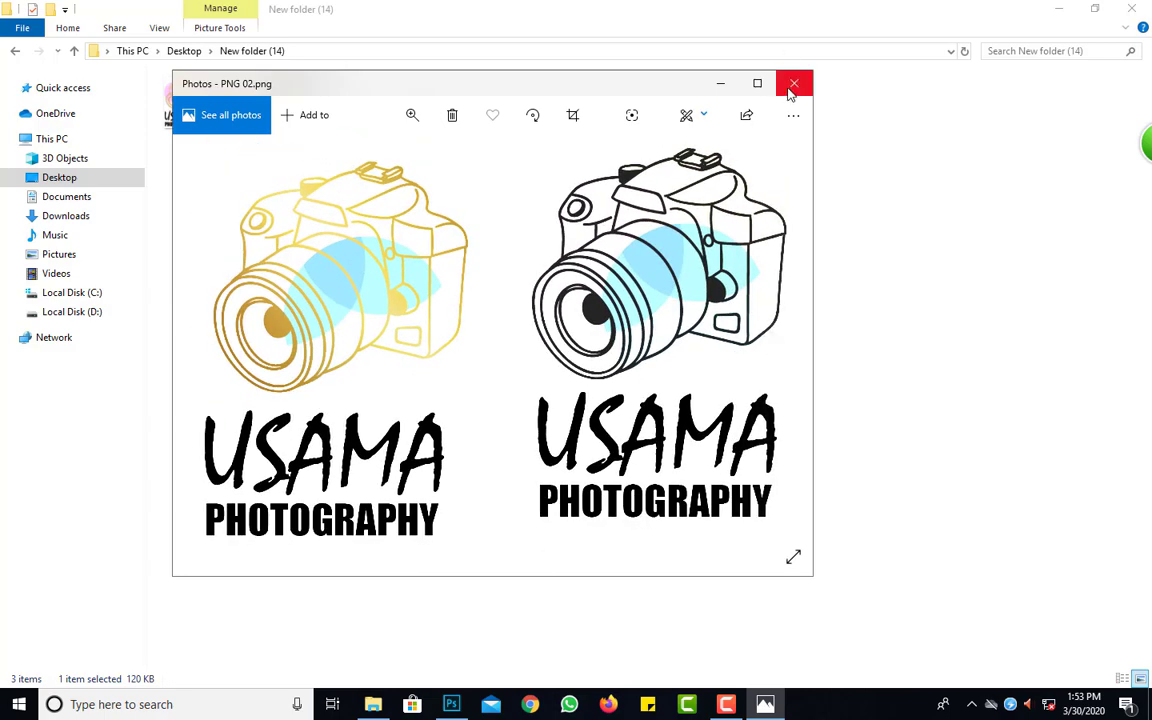
scroll(527, 398, "up", 3)
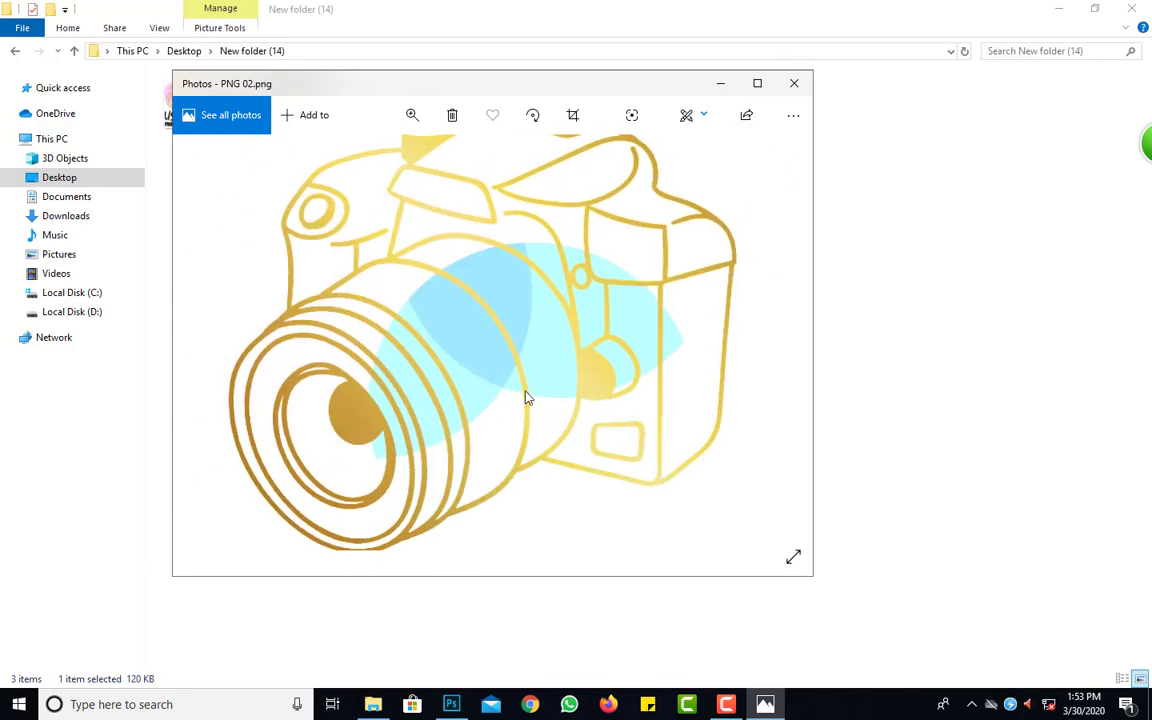
scroll(525, 398, "down", 3)
scroll(637, 326, "up", 3)
scroll(411, 437, "down", 1)
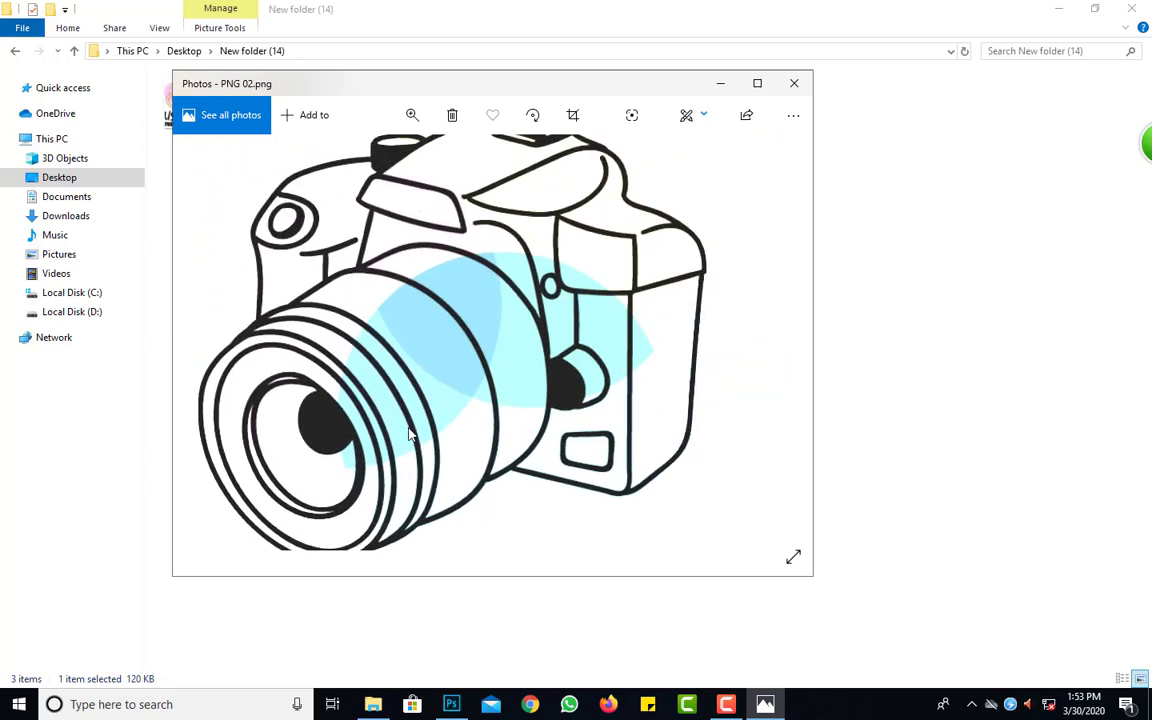
scroll(495, 466, "down", 1)
scroll(495, 466, "down", 2)
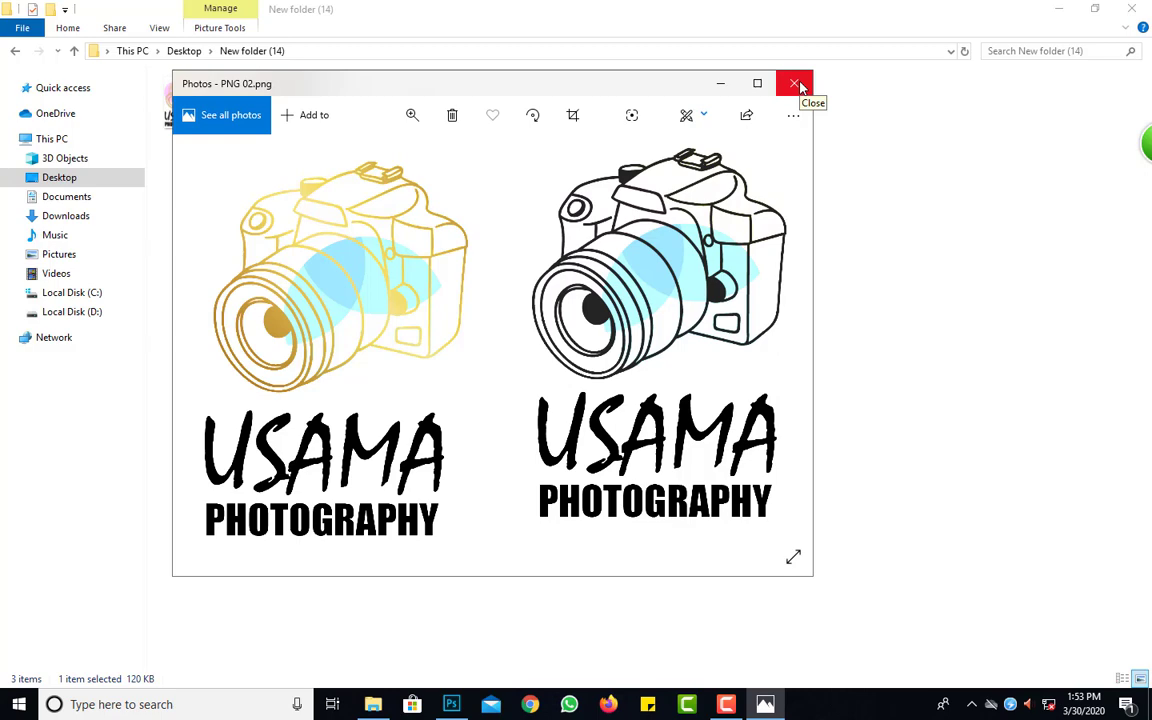
left_click(796, 84)
right_click(395, 273)
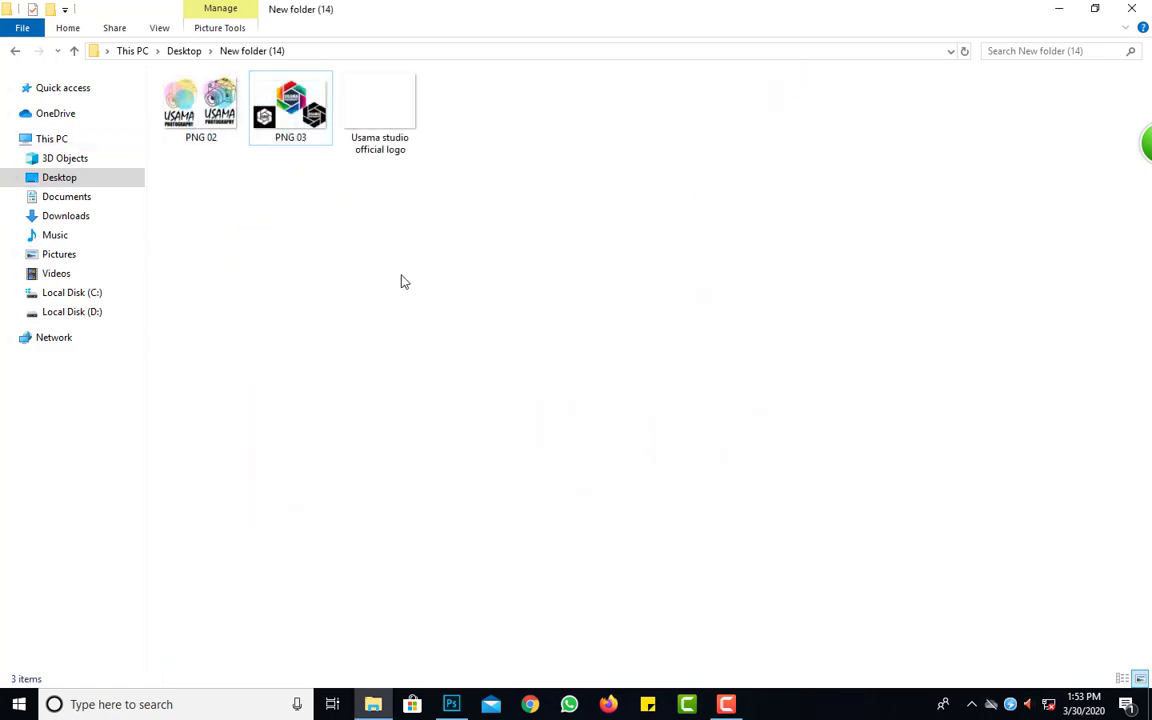
left_click(442, 324)
- Open the original gold studio official logo from its Desktop folder in Photoshop
left_click(451, 705)
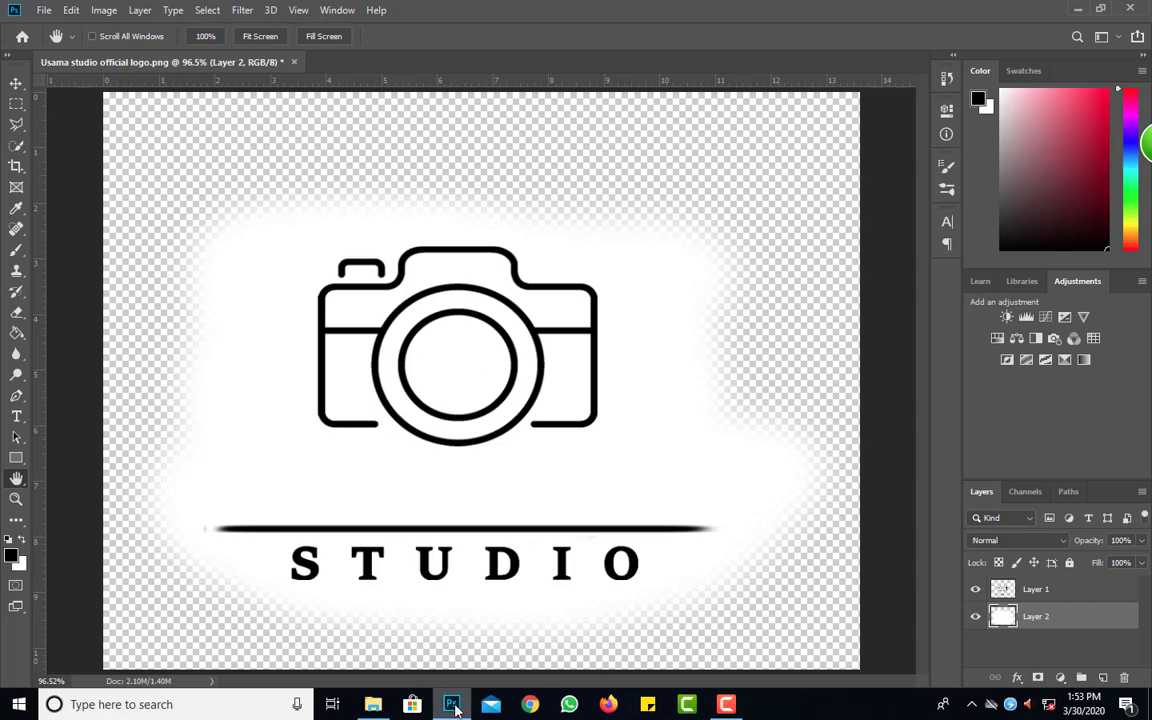
left_click(372, 704)
left_click(16, 54)
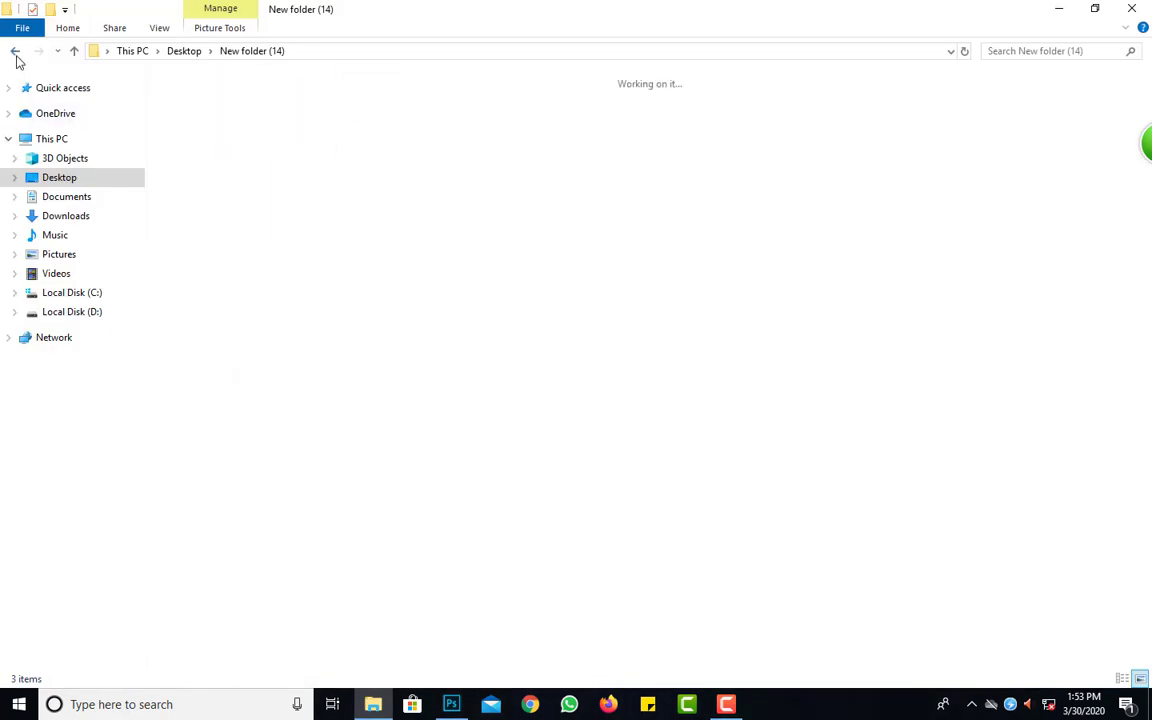
double_click(800, 233)
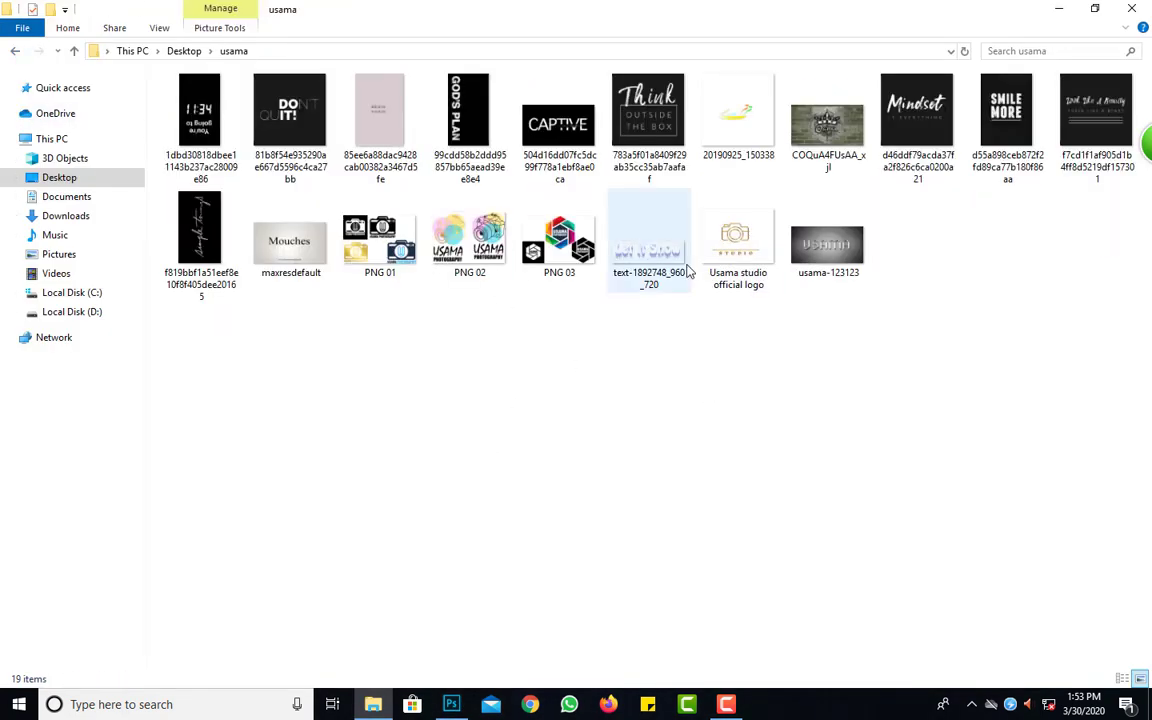
double_click(748, 245)
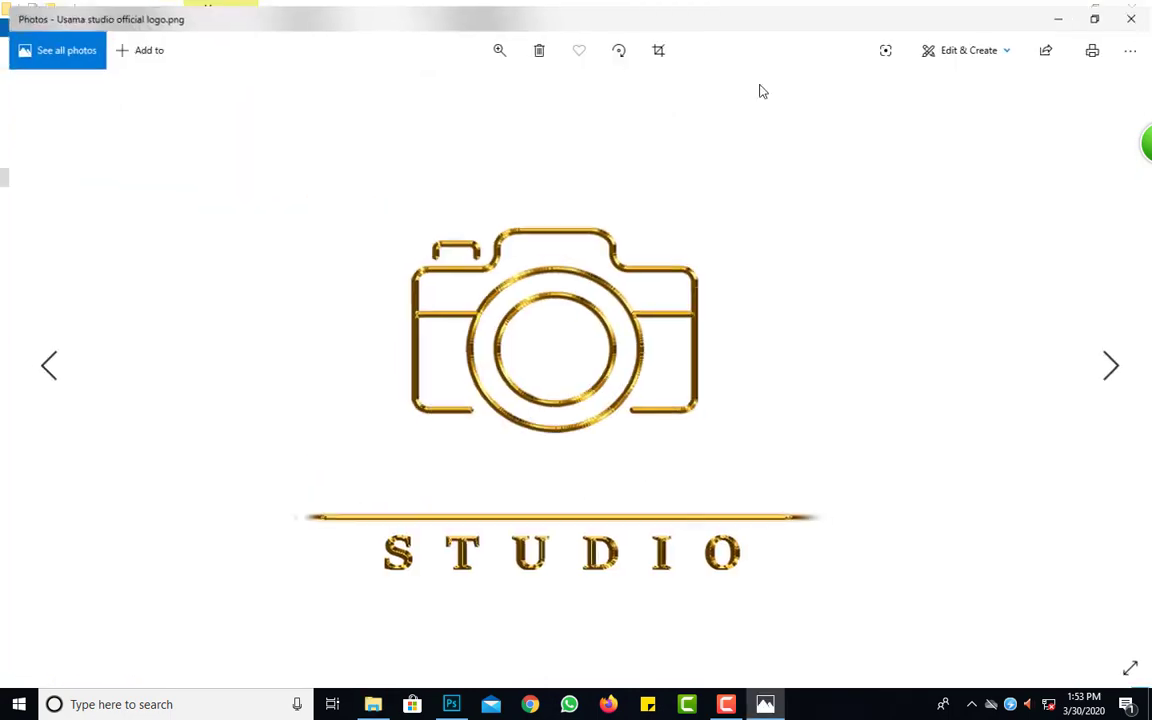
scroll(576, 247, "up", 2)
scroll(576, 234, "down", 2)
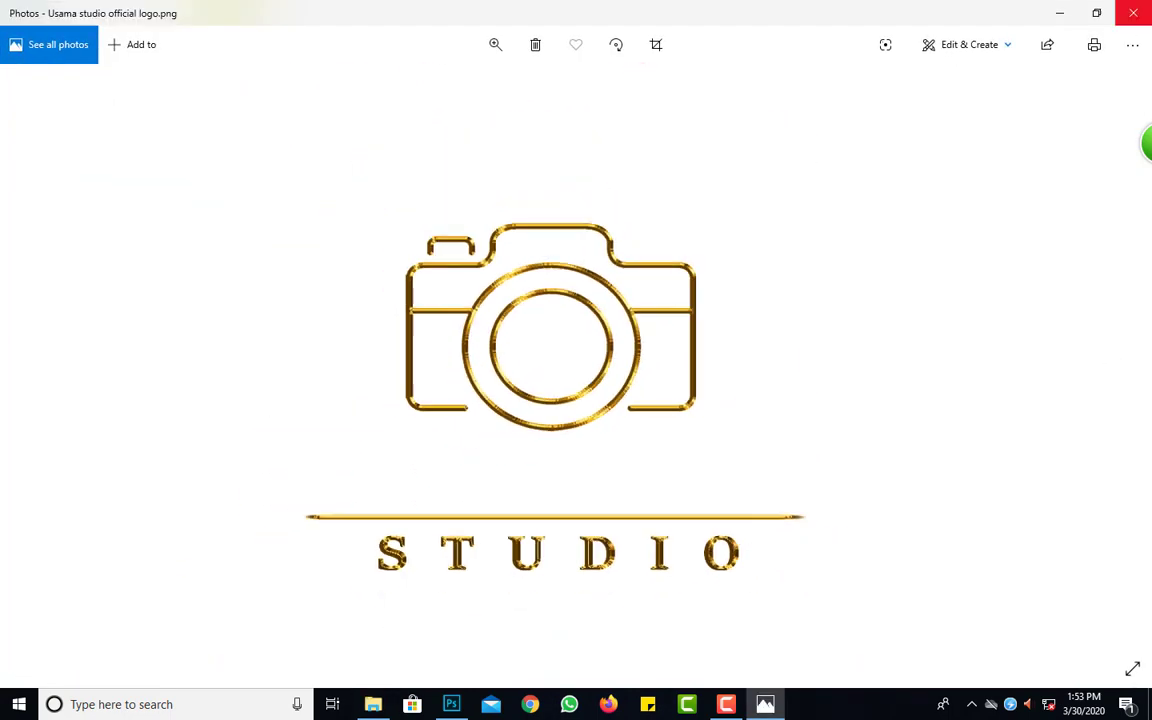
key("alt+F4")
mouse_move(738, 238)
left_mouse_down()
mouse_move(450, 713)
mouse_move(478, 12)
left_mouse_up()
- Fit the gold logo to the window, then return to the black-on-white logo document
double_click(16, 479)
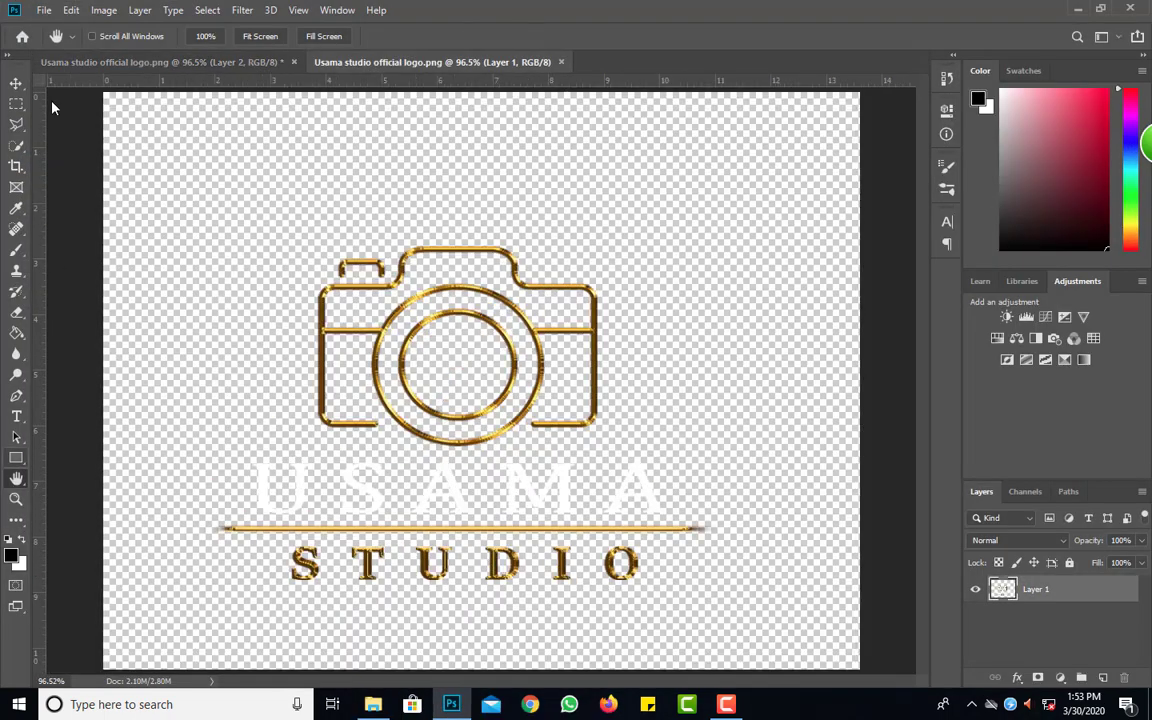
scroll(428, 373, "down", 2)
scroll(428, 373, "up", 1)
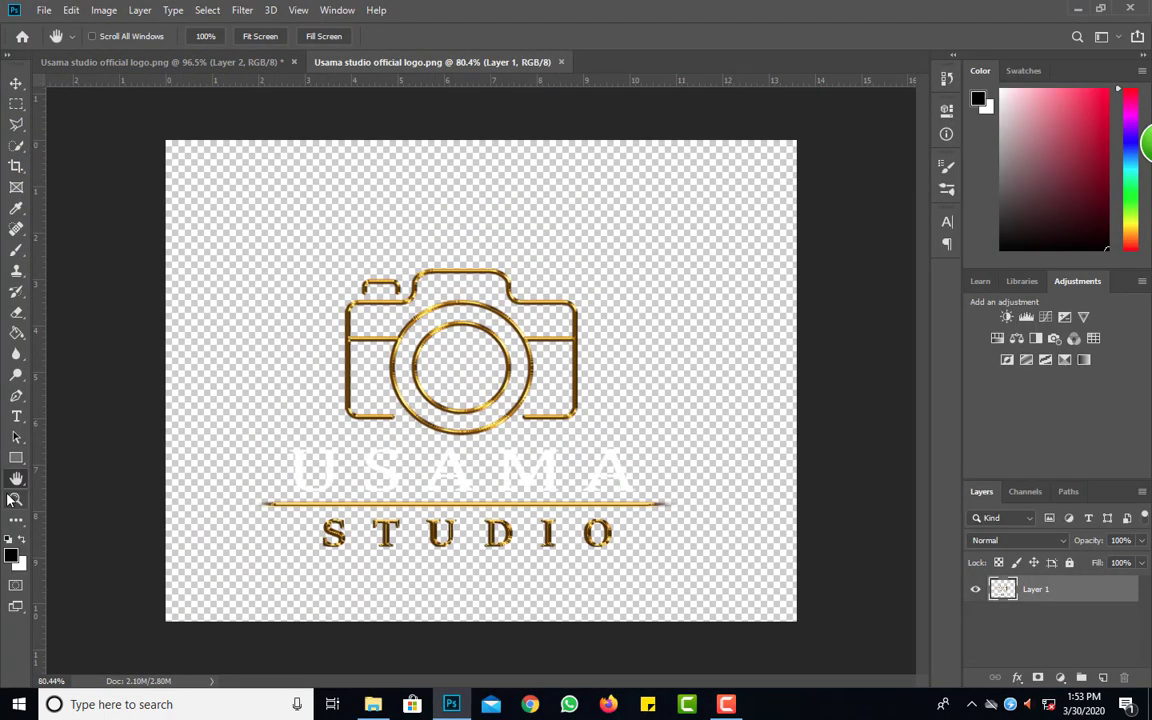
key("ctrl+0")
left_click(16, 83)
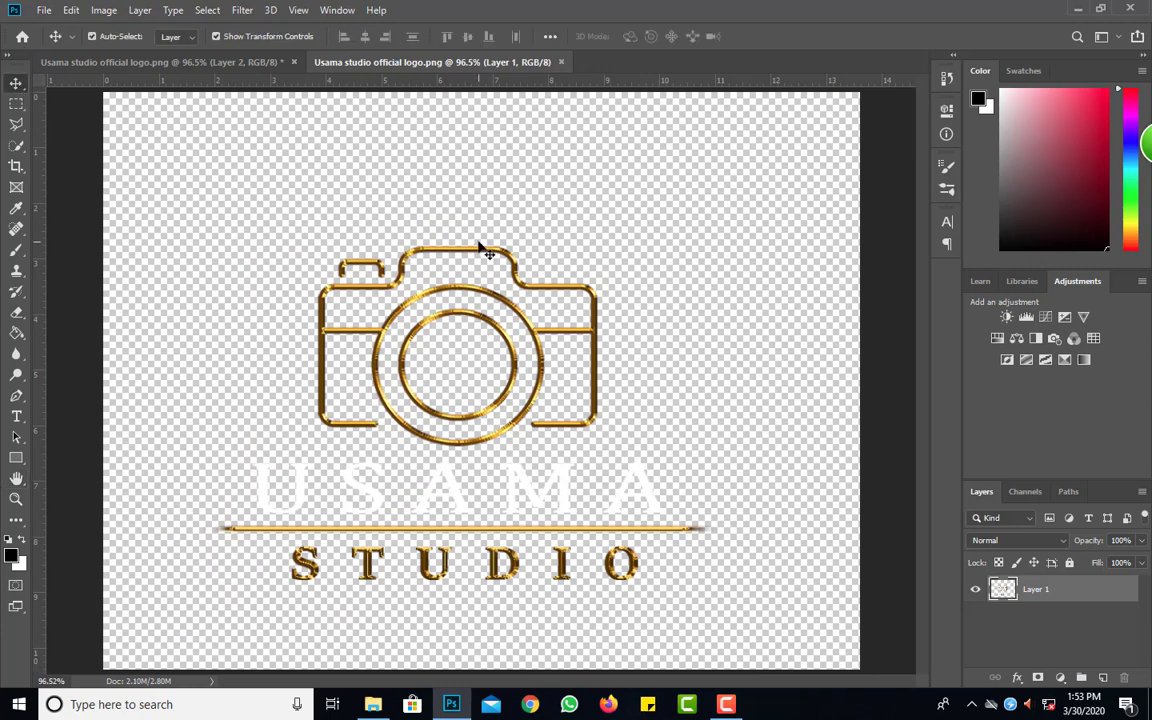
left_click(250, 250)
left_click(16, 479)
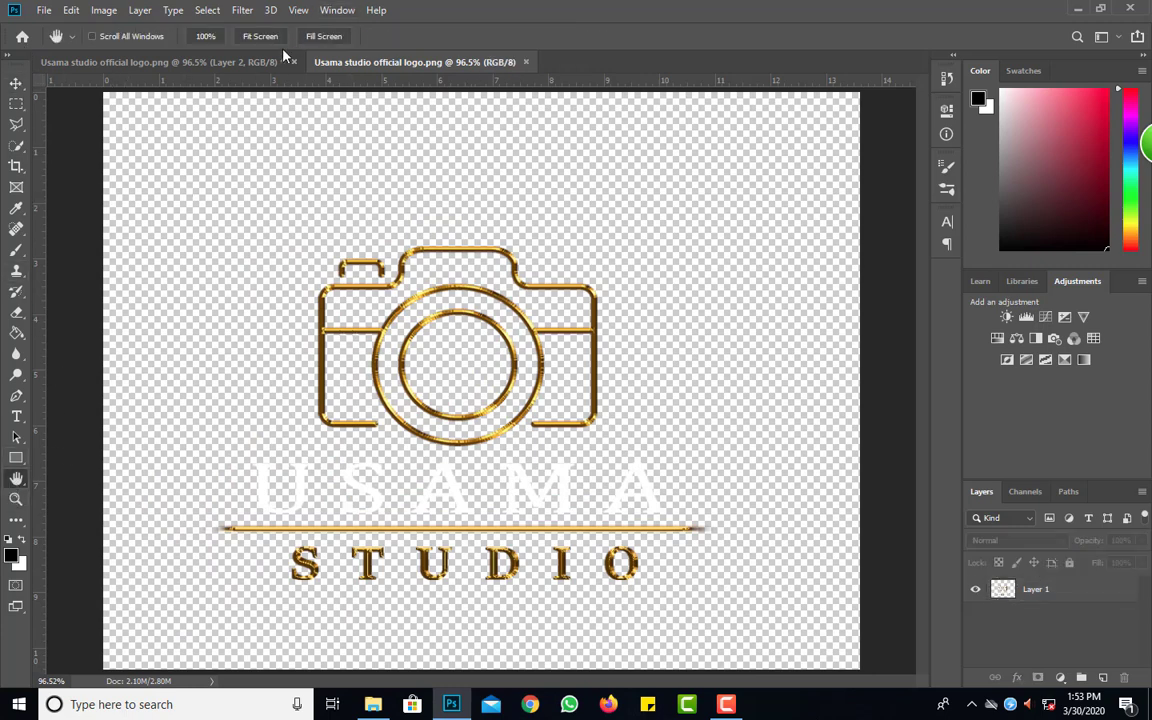
left_click(170, 62)
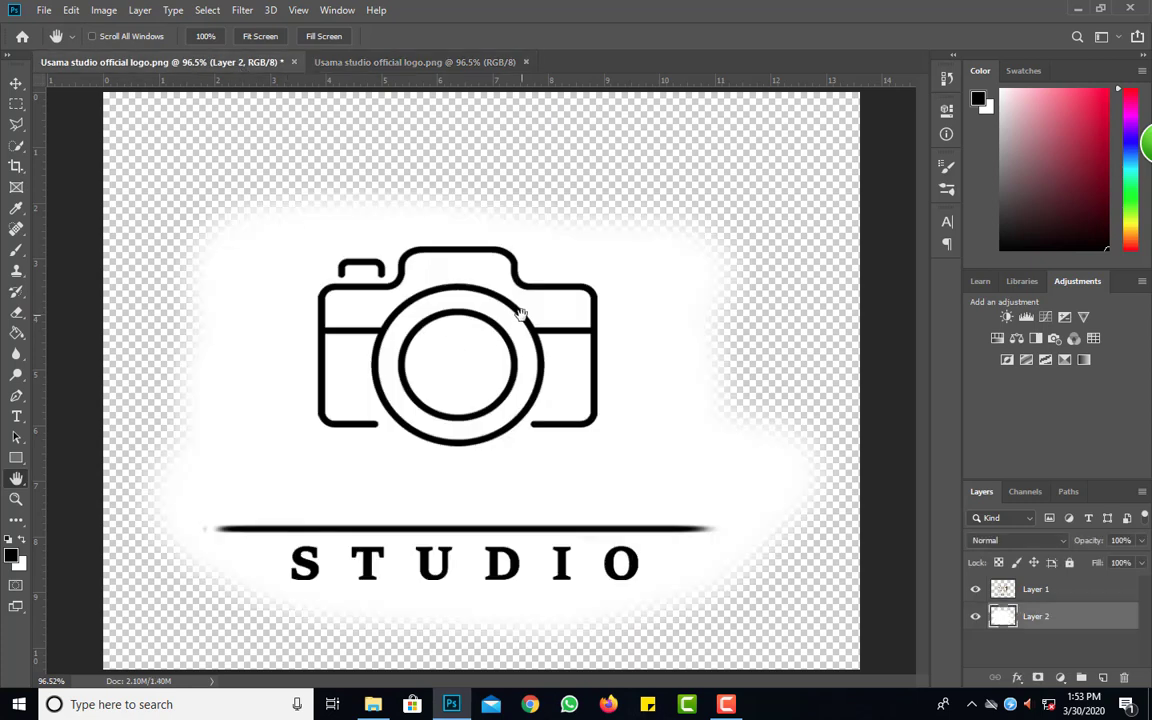